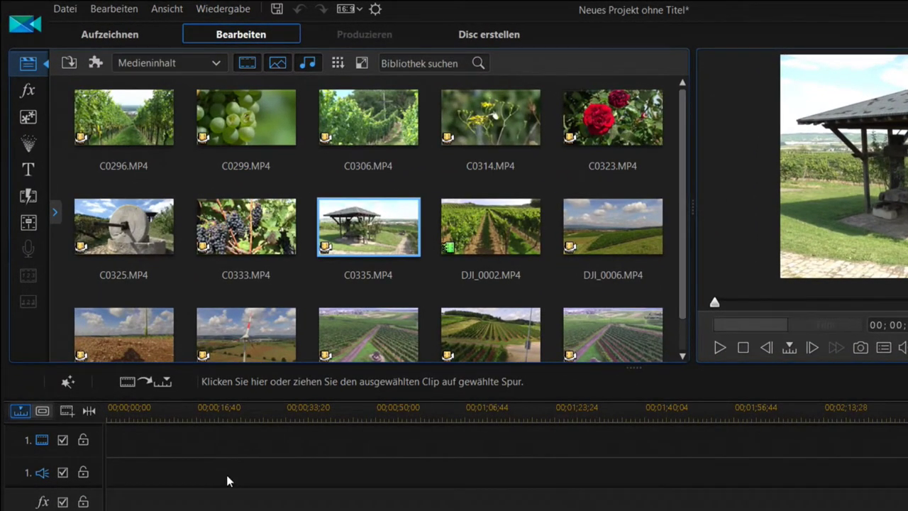
Start the Magic Movie wizard with the media library (Medienbibliothek) as source and continue to the style selection
{"action": "left_click", "coordinate": [68, 383]}
{"action": "left_click", "coordinate": [75, 400]}
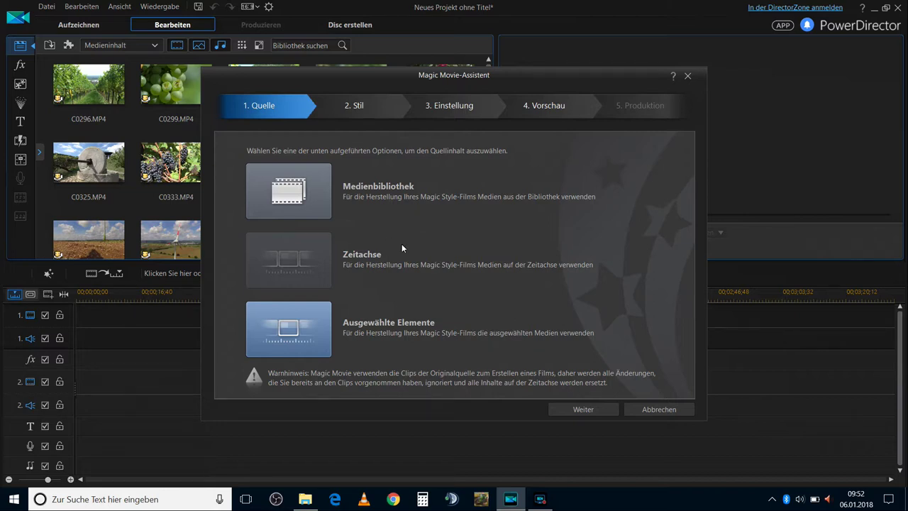
{"action": "left_click", "coordinate": [310, 194]}
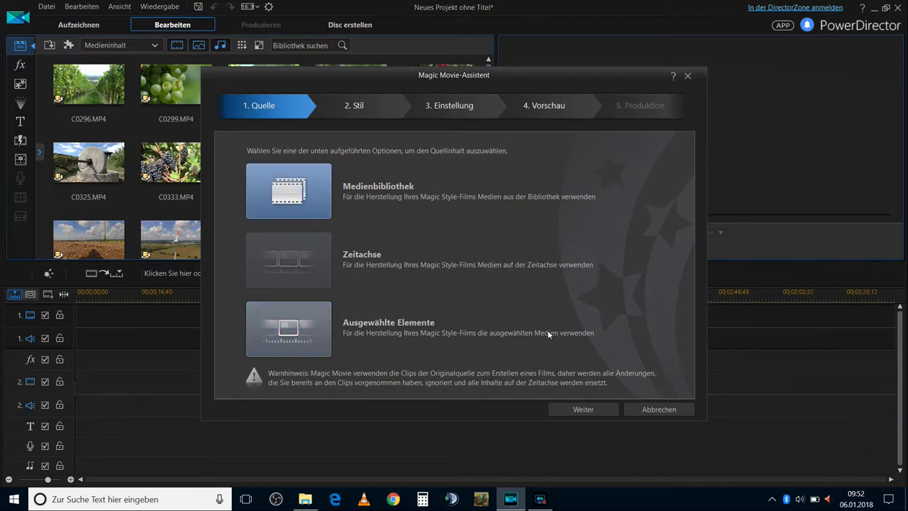
{"action": "left_click", "coordinate": [572, 410]}
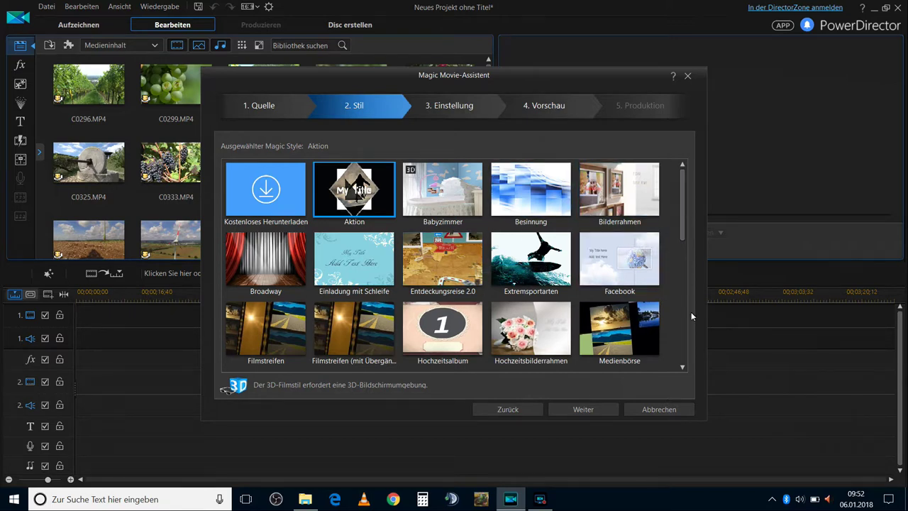
Choose the Magic Style "Raster (mit Übergängen)" and continue to the movie settings
{"action": "left_click", "coordinate": [682, 368]}
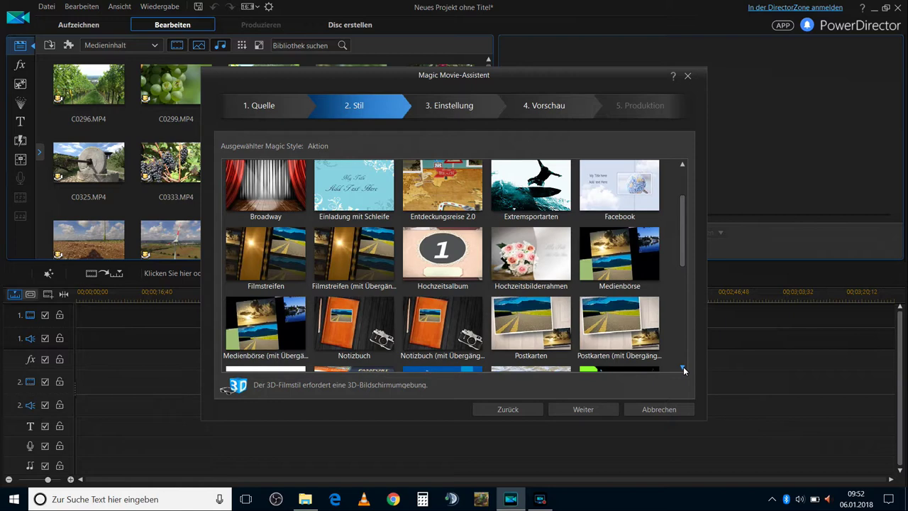
{"action": "left_click", "coordinate": [682, 367]}
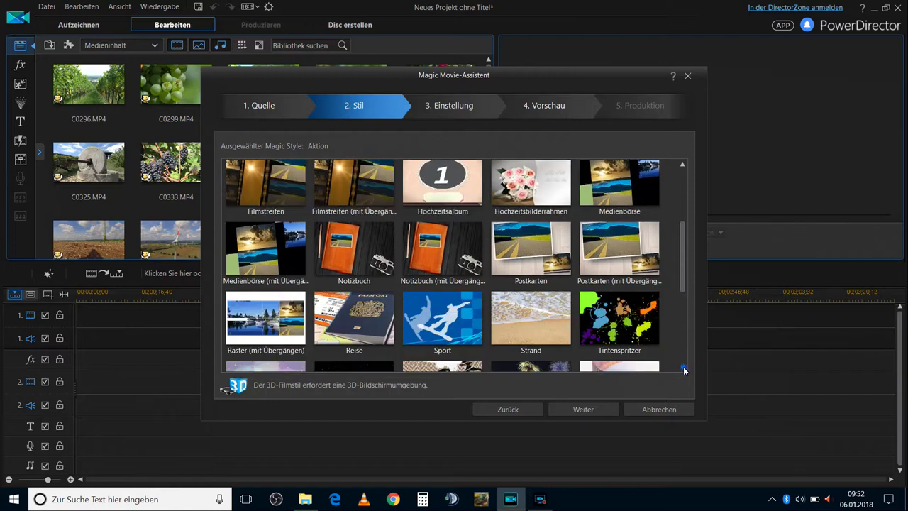
{"action": "left_click", "coordinate": [682, 367]}
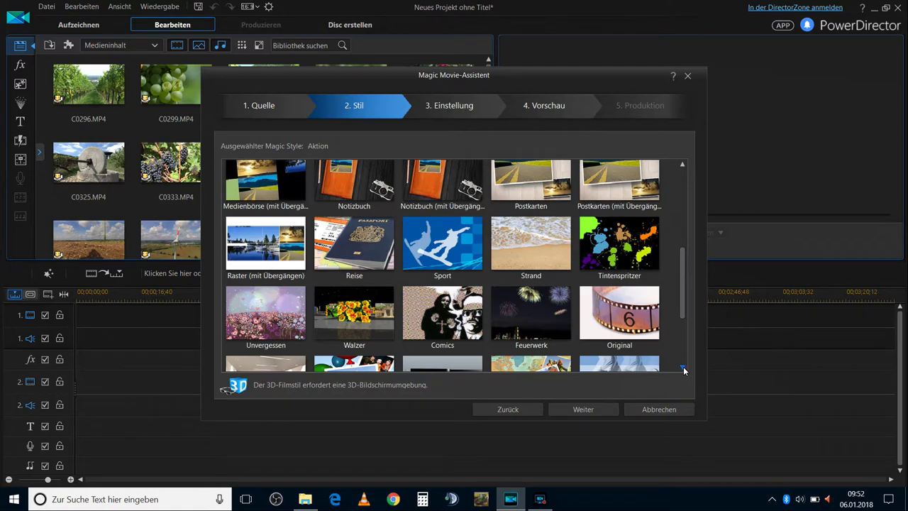
{"action": "left_click", "coordinate": [682, 367]}
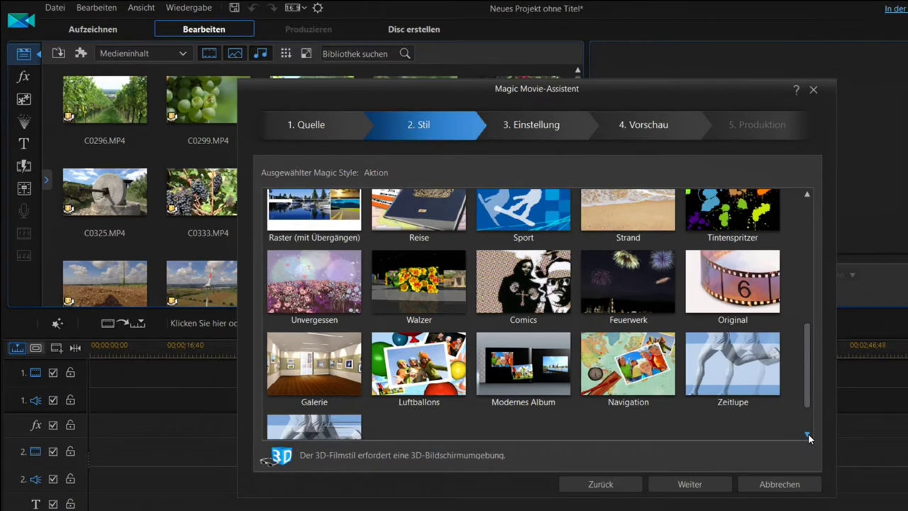
{"action": "left_click", "coordinate": [808, 434]}
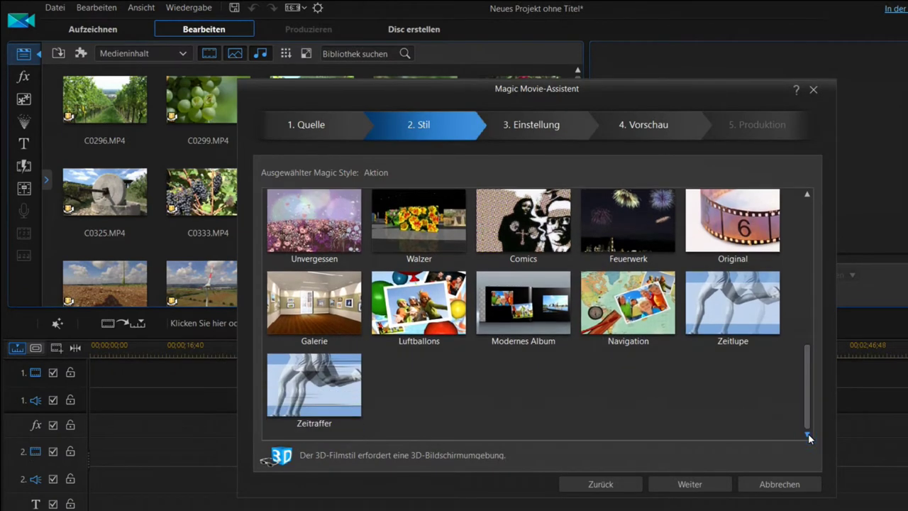
{"action": "left_click", "coordinate": [807, 195]}
{"action": "left_click", "coordinate": [806, 196]}
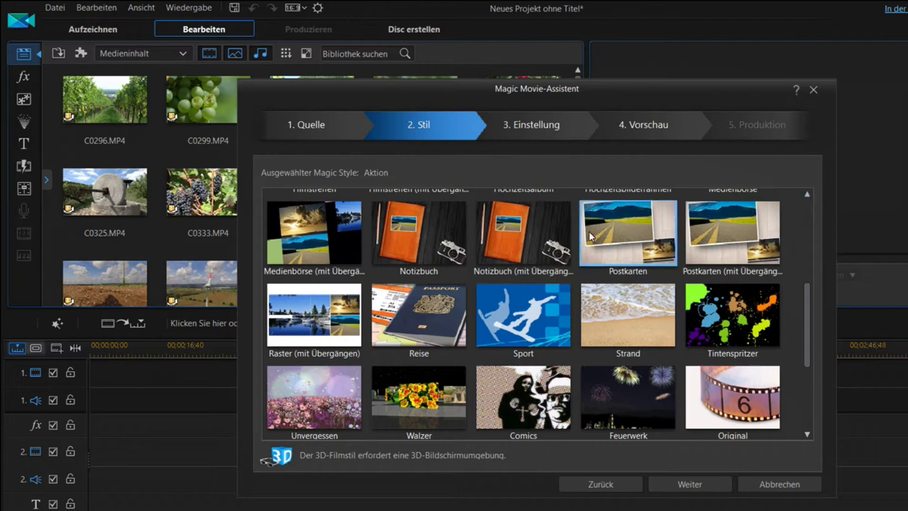
{"action": "left_click", "coordinate": [327, 317]}
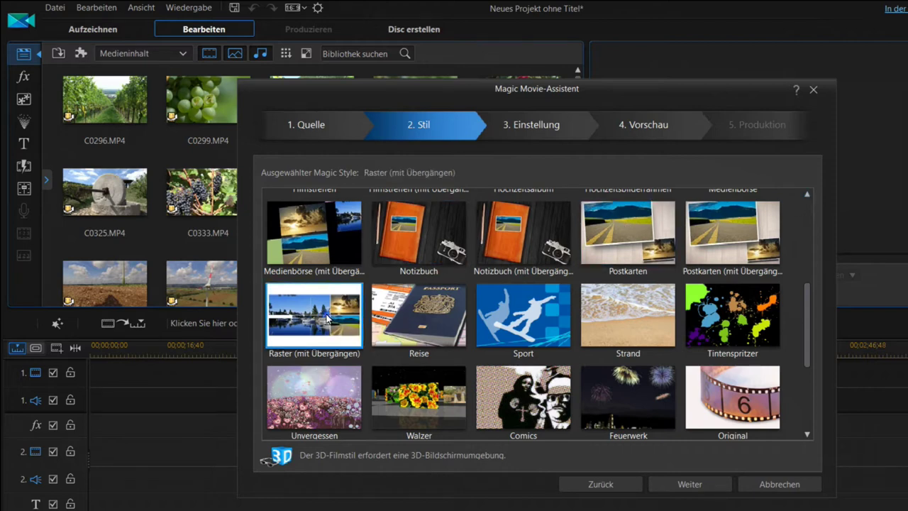
{"action": "left_click", "coordinate": [690, 485]}
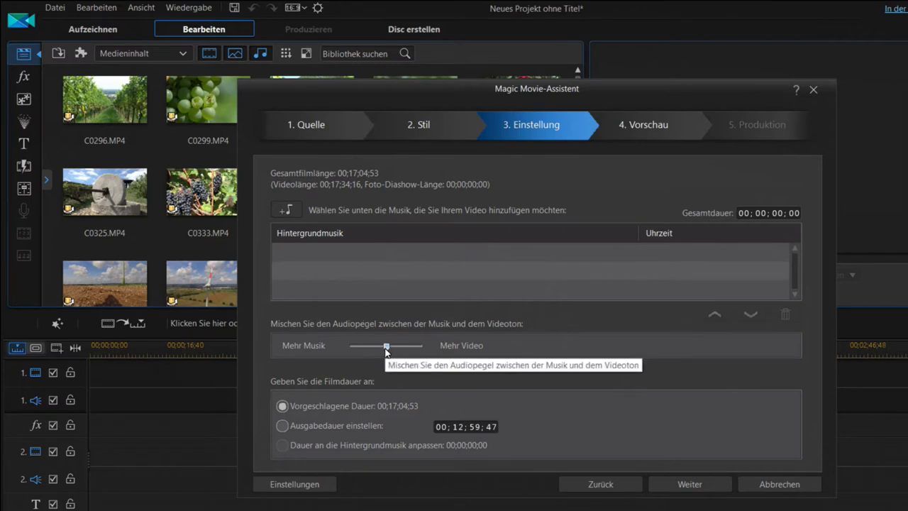
Shift the audio mix towards more music and add 9th_Symphony_Finale_by_Beethoven.mp3 from the Youtube Musik folder as background music
{"action": "left_click_drag", "start_coordinate": [386, 349], "coordinate": [368, 348]}
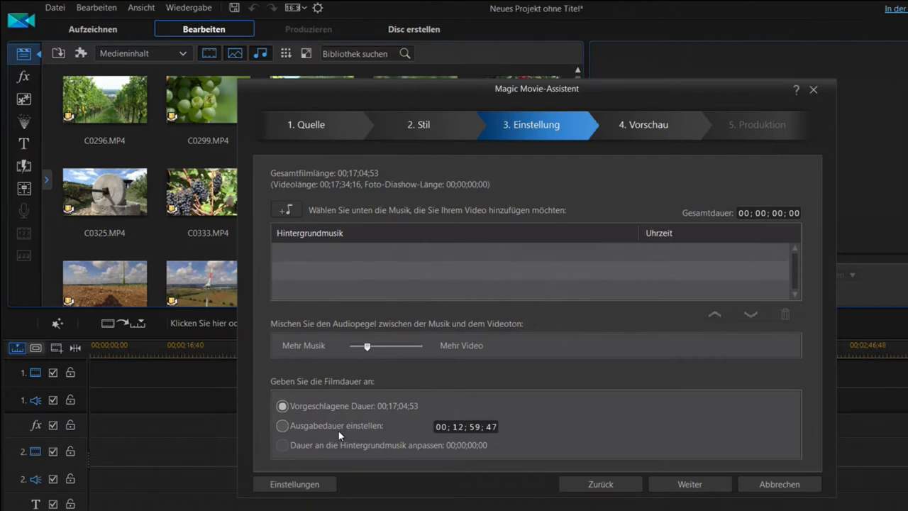
{"action": "left_click", "coordinate": [286, 210]}
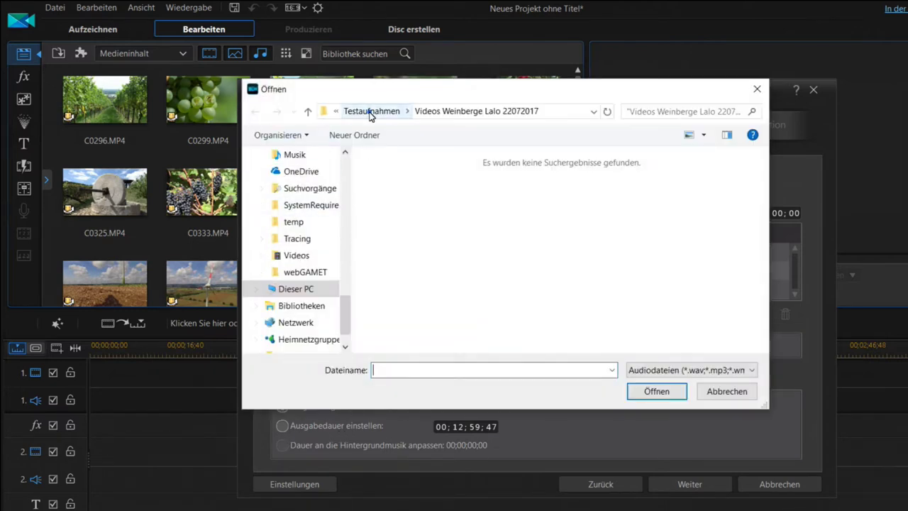
{"action": "left_click", "coordinate": [370, 111]}
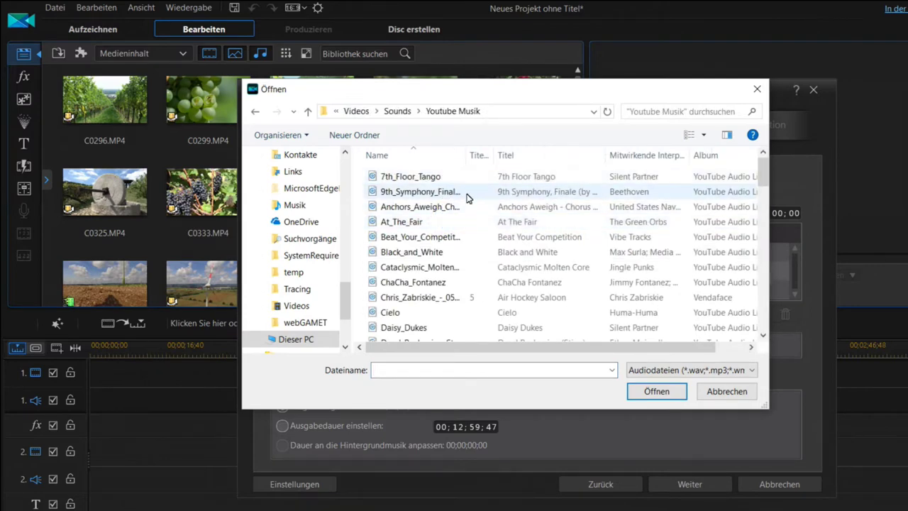
{"action": "left_click", "coordinate": [465, 193]}
{"action": "left_click", "coordinate": [656, 392]}
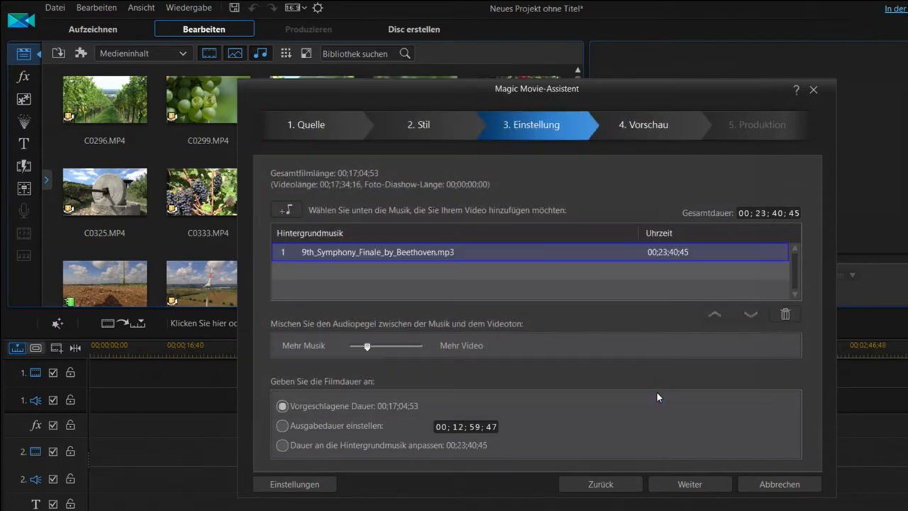
Select the custom output duration (Ausgabedauer einstellen) with 00;12;59;47 and generate the movie preview
{"action": "left_click", "coordinate": [298, 425]}
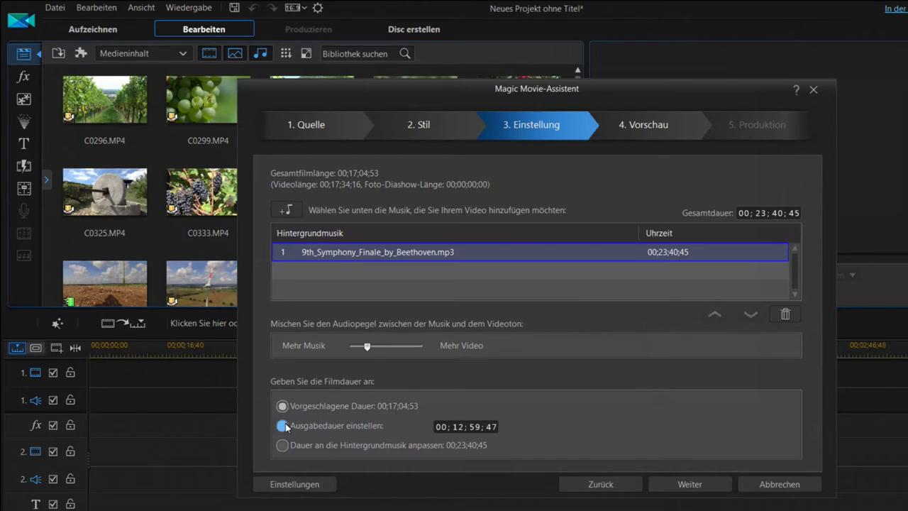
{"action": "left_click", "coordinate": [456, 428]}
{"action": "key", "text": "Right"}
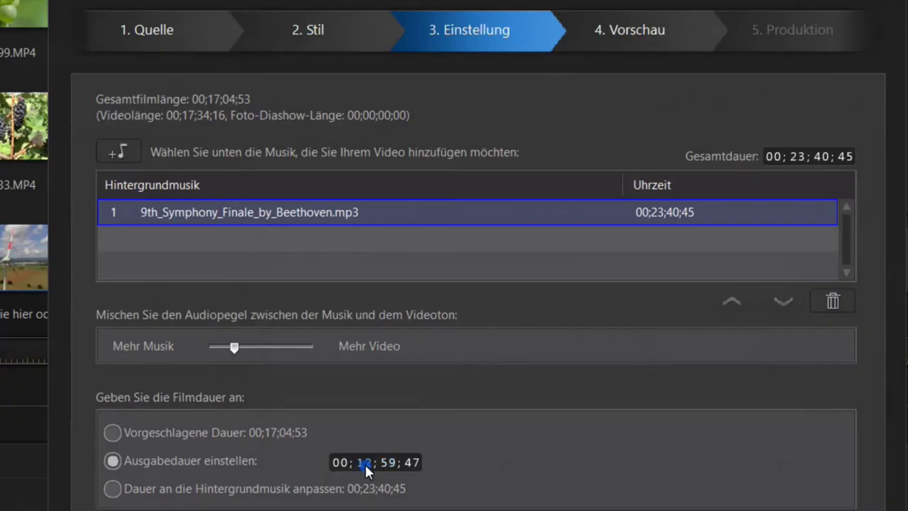
{"action": "key", "text": "Left"}
{"action": "key", "text": "Right"}
{"action": "key", "text": "Right"}
{"action": "left_click", "coordinate": [360, 461]}
{"action": "type", "text": "3405"}
{"action": "left_click", "coordinate": [362, 465]}
{"action": "key", "text": "Right"}
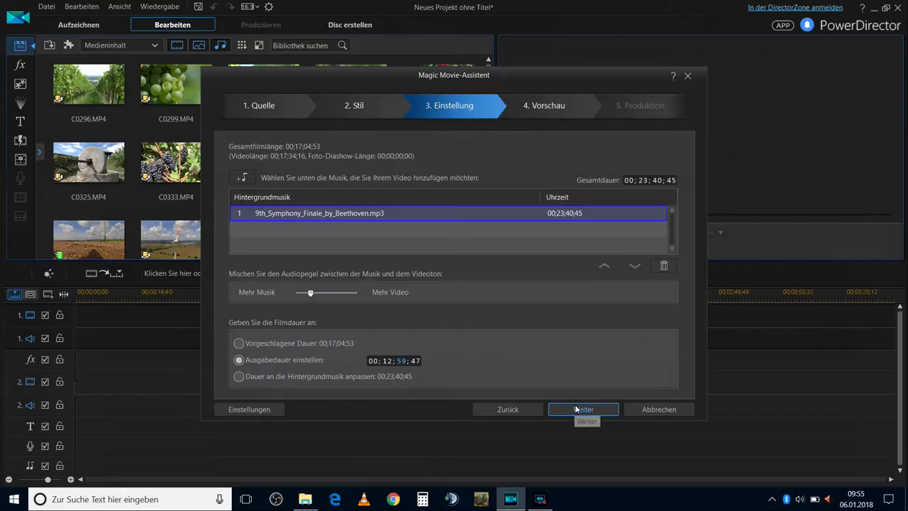
{"action": "left_click", "coordinate": [578, 409]}
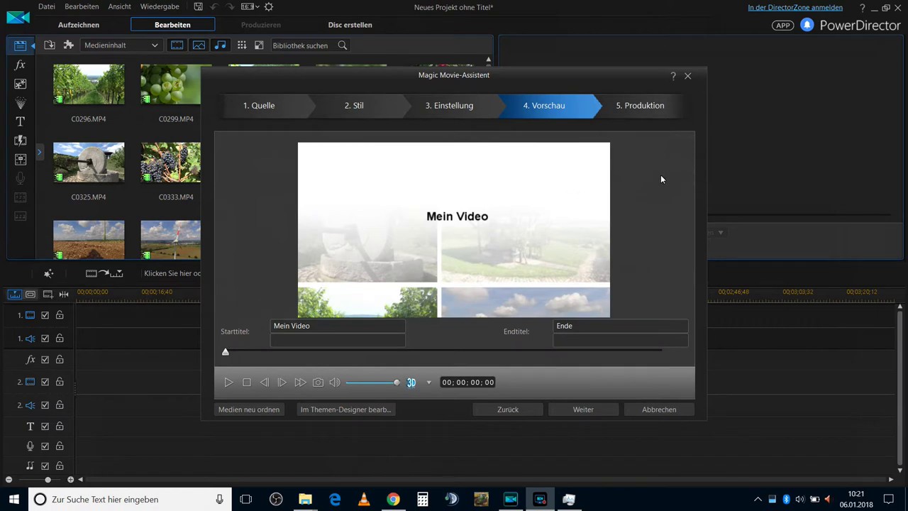
Change the movie's start title to "Magic Style"
{"action": "left_click_drag", "start_coordinate": [312, 325], "coordinate": [256, 327]}
{"action": "type", "text": "Magic "}
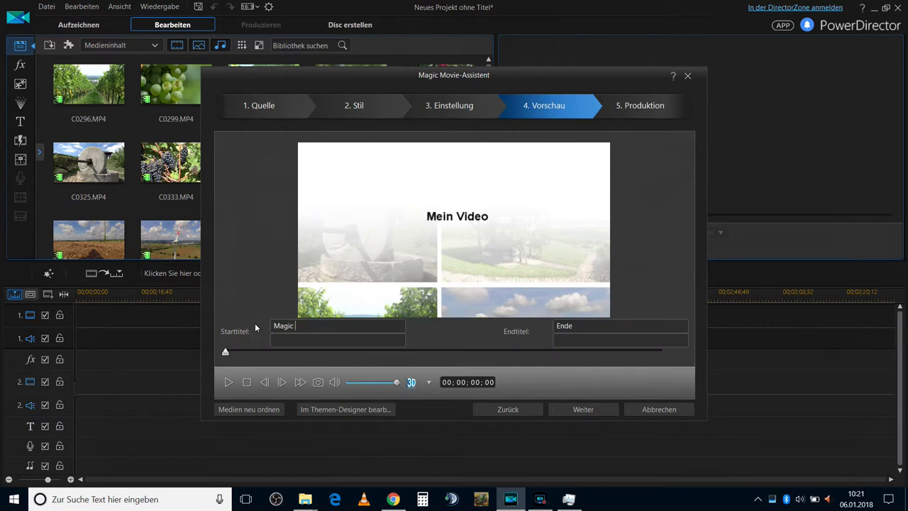
{"action": "type", "text": "Style"}
Play the generated movie preview for about 30 seconds and pause it
{"action": "left_click", "coordinate": [227, 383]}
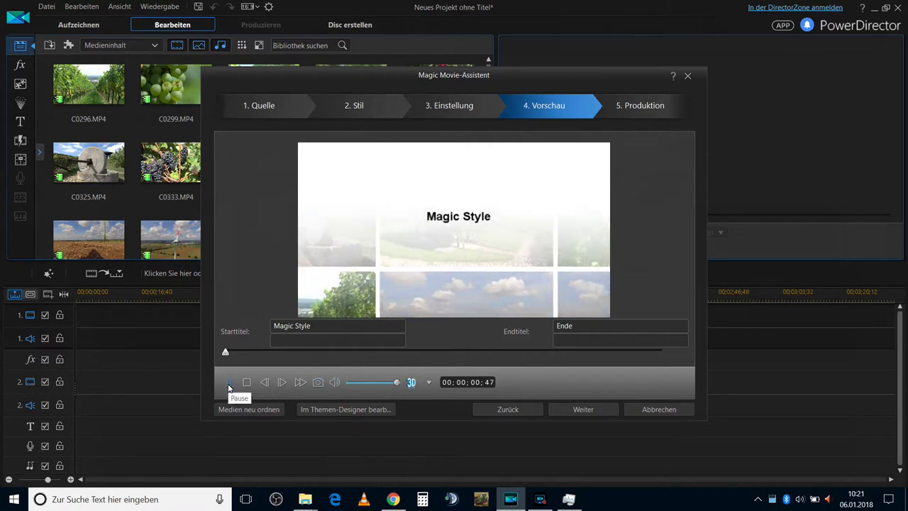
{"action": "left_click", "coordinate": [229, 384]}
{"action": "left_click", "coordinate": [227, 385]}
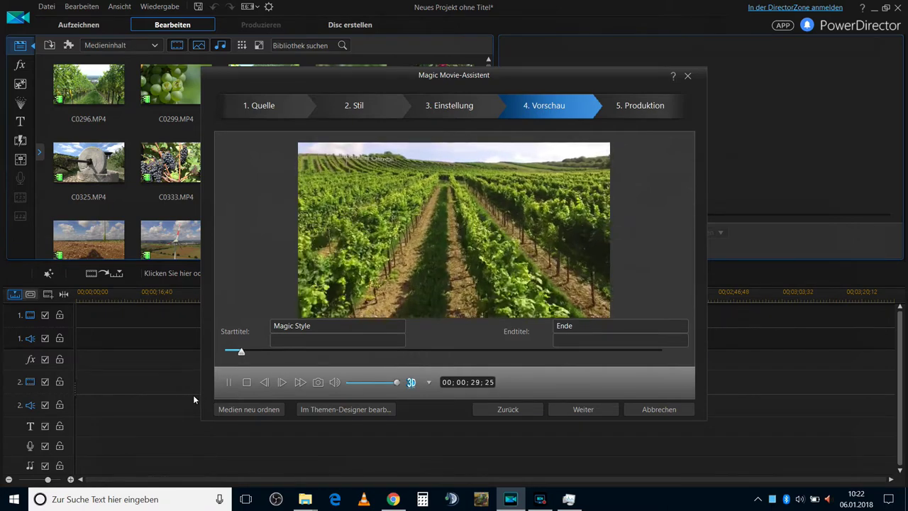
{"action": "left_click", "coordinate": [228, 382]}
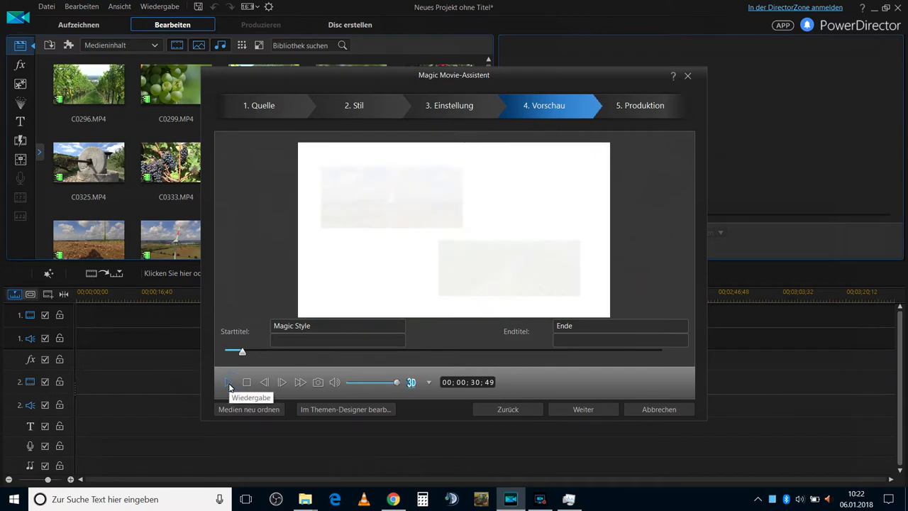
Rearrange the media so clip C0299.MP4 comes directly after DJI_0002.MP4, and return to the preview
{"action": "left_click", "coordinate": [244, 411]}
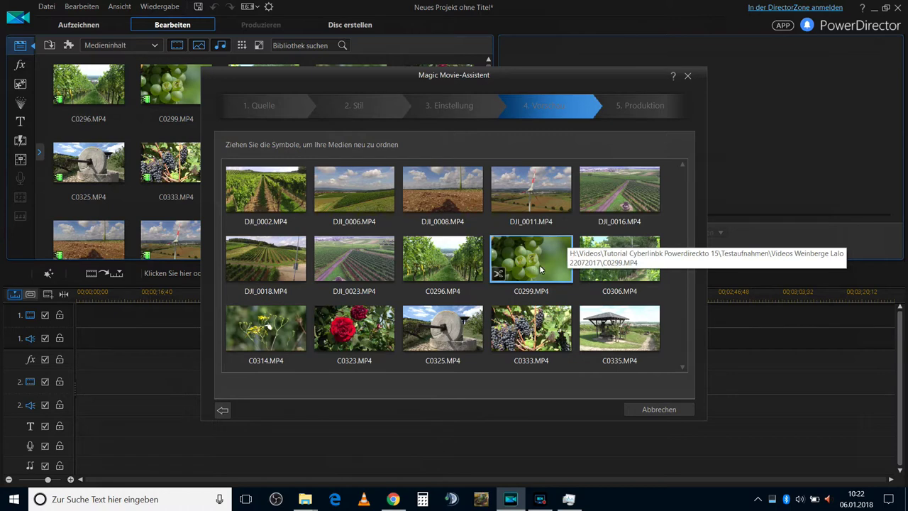
{"action": "left_click_drag", "start_coordinate": [538, 264], "coordinate": [328, 191]}
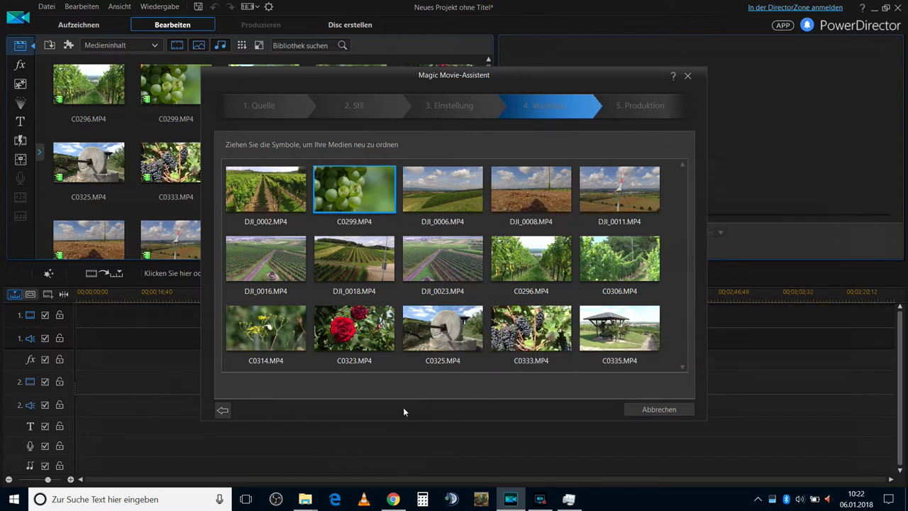
{"action": "left_click", "coordinate": [221, 410]}
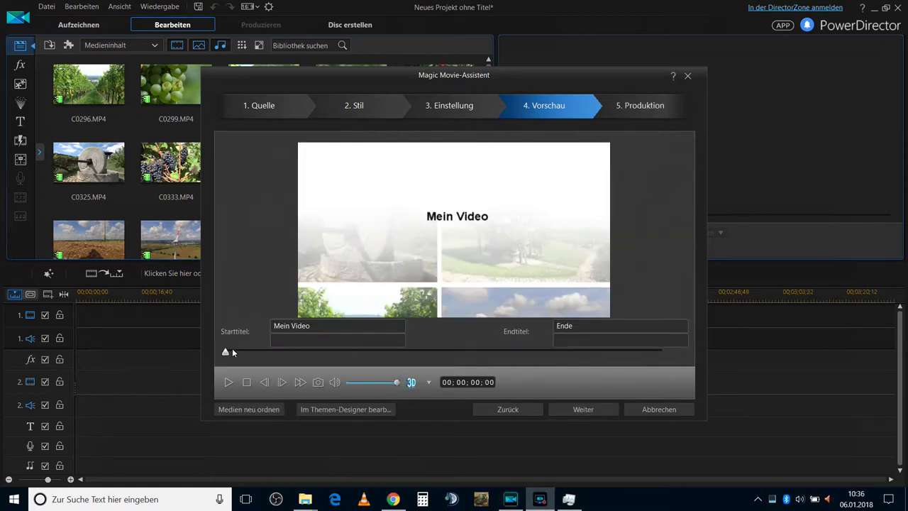
Replace the start title of the regenerated movie with "Magic Style" while the preview plays
{"action": "left_click", "coordinate": [229, 382]}
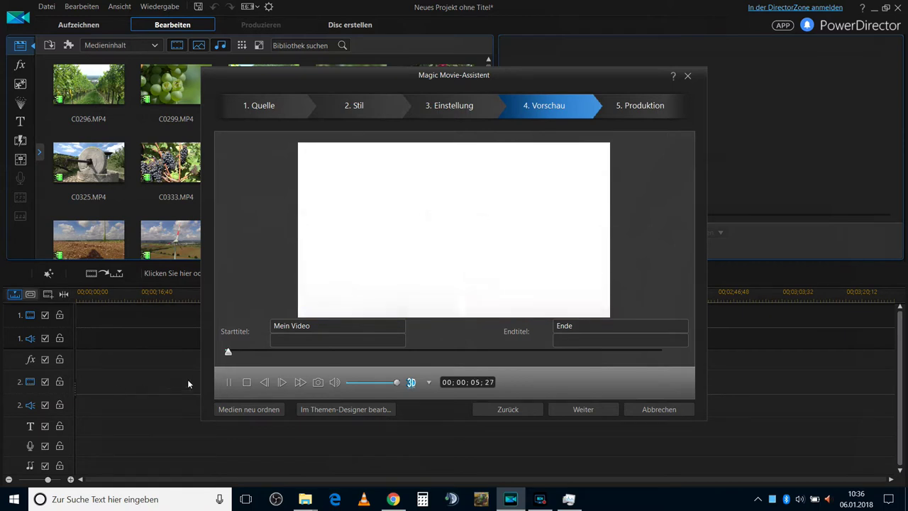
{"action": "left_click", "coordinate": [311, 326]}
{"action": "key", "text": "BackSpace"}
{"action": "key", "text": "BackSpace"}
{"action": "key", "text": "BackSpace"}
{"action": "key", "text": "BackSpace"}
{"action": "key", "text": "BackSpace"}
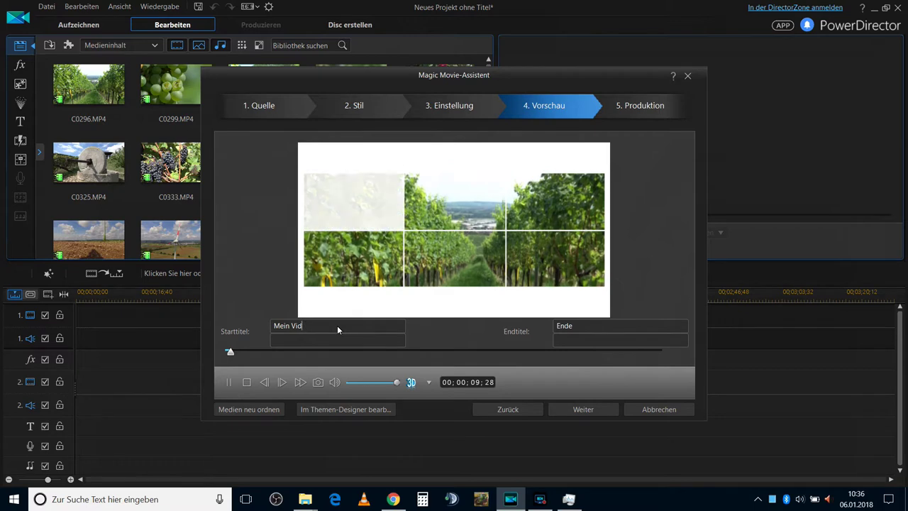
{"action": "key", "text": "BackSpace"}
{"action": "key", "text": "BackSpace"}
{"action": "key", "text": "BackSpace"}
{"action": "key", "text": "BackSpace"}
{"action": "key", "text": "BackSpace"}
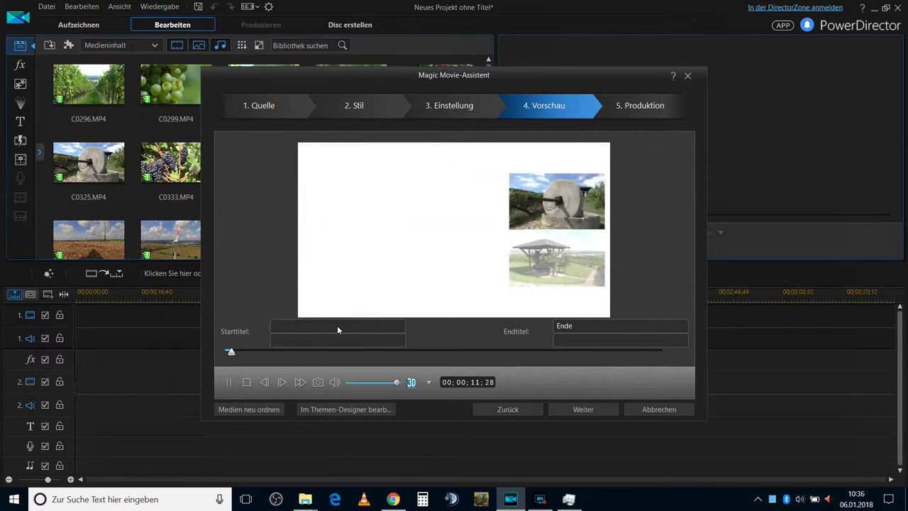
{"action": "type", "text": "Magi"}
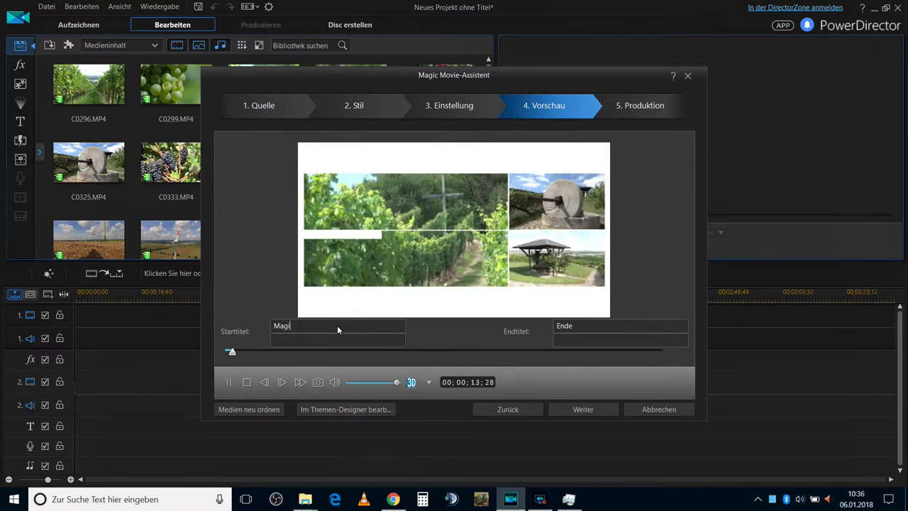
{"action": "type", "text": "c St"}
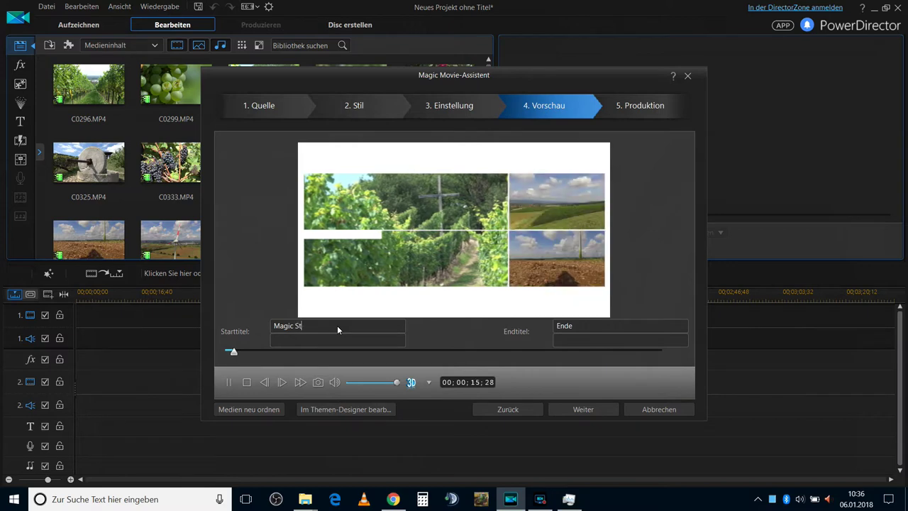
{"action": "type", "text": "yle"}
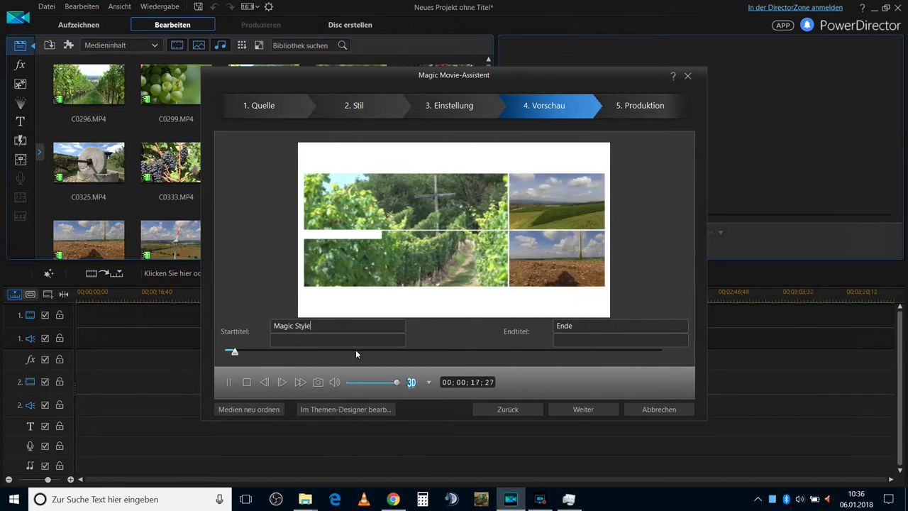
Stop the preview and replay it from the beginning to check the start title
{"action": "left_click", "coordinate": [243, 383]}
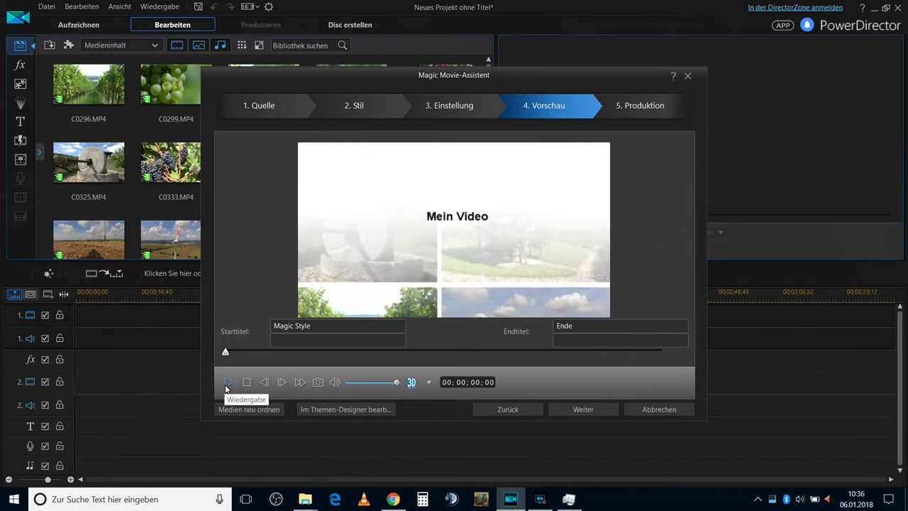
{"action": "left_click", "coordinate": [331, 323]}
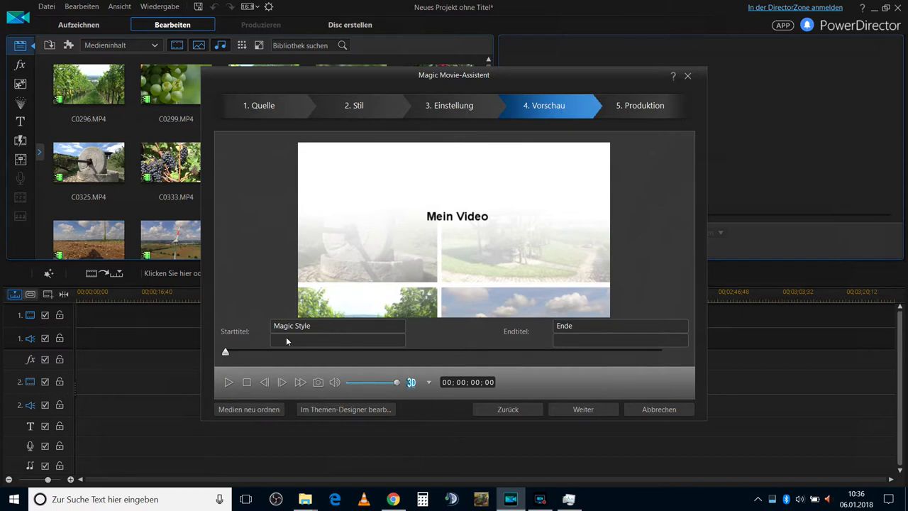
{"action": "left_click", "coordinate": [225, 381]}
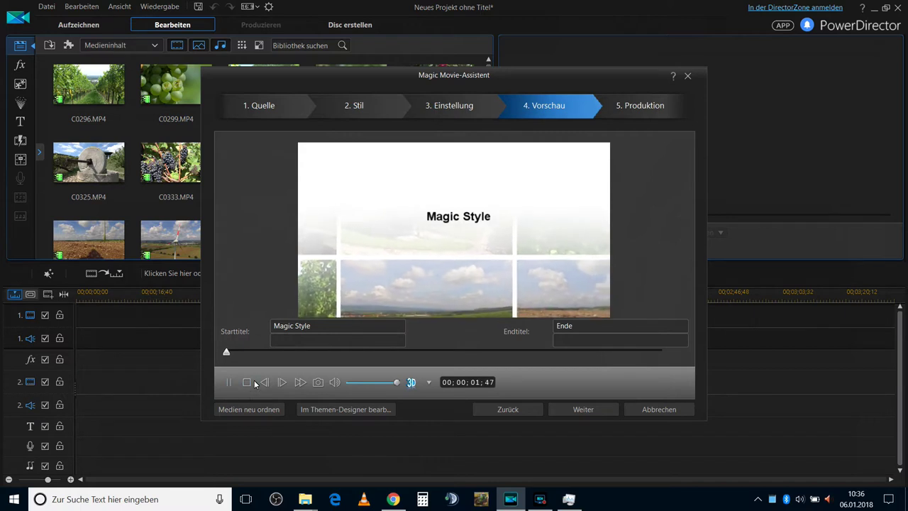
Jump to about the middle of the movie preview, play a few seconds there, and stop playback
{"action": "left_click", "coordinate": [247, 382]}
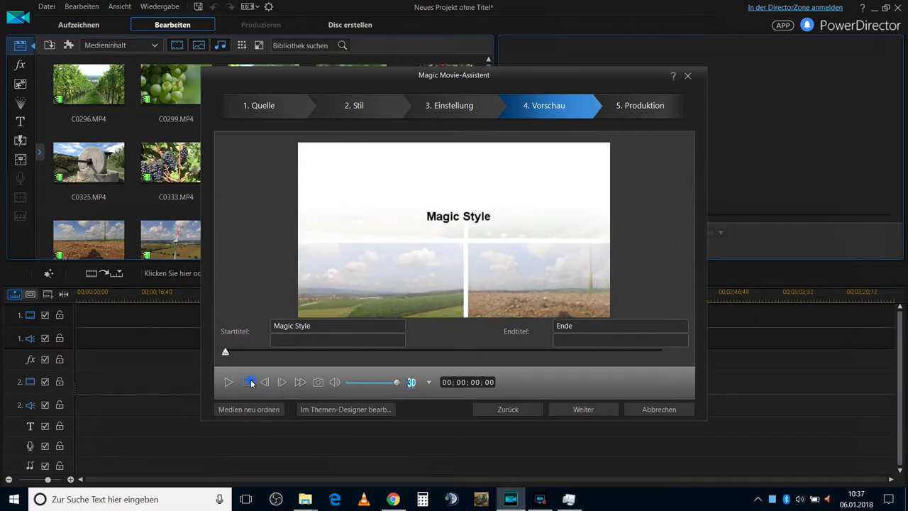
{"action": "left_click", "coordinate": [441, 351]}
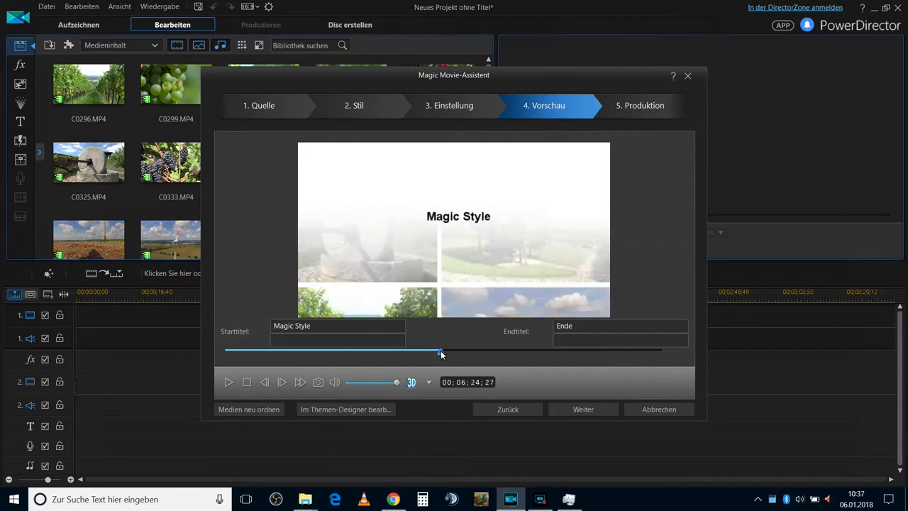
{"action": "left_click", "coordinate": [226, 384]}
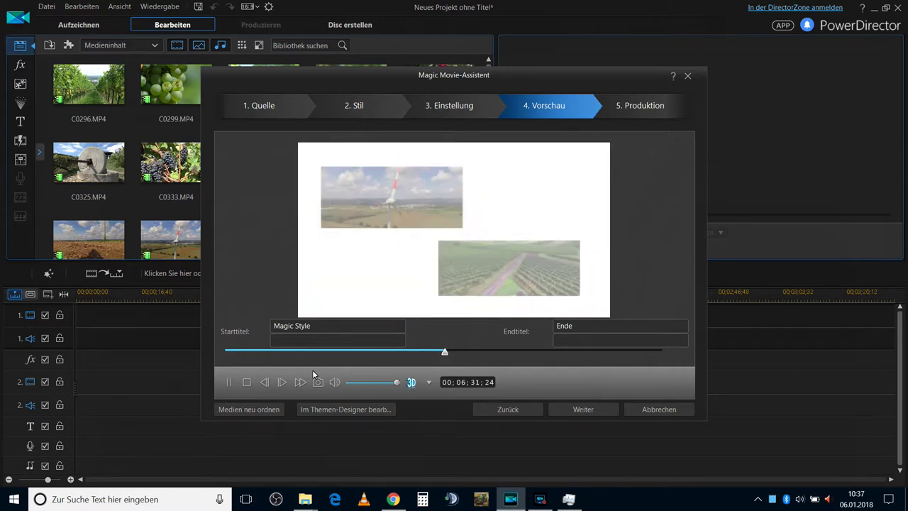
{"action": "left_click", "coordinate": [246, 383]}
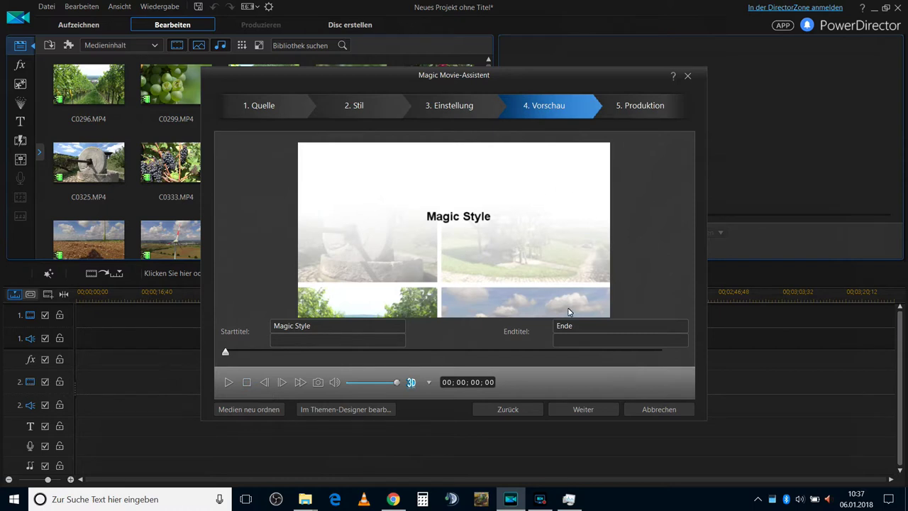
Proceed to the production stage and transfer the movie to the timeline with Erweiterte Bearbeitung, accepting the replacement of all tracks
{"action": "left_click", "coordinate": [566, 417]}
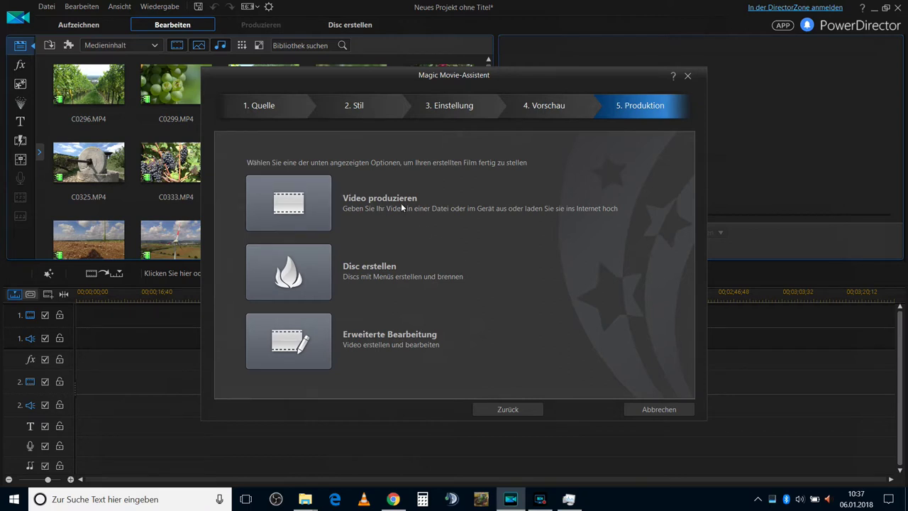
{"action": "left_click", "coordinate": [311, 205]}
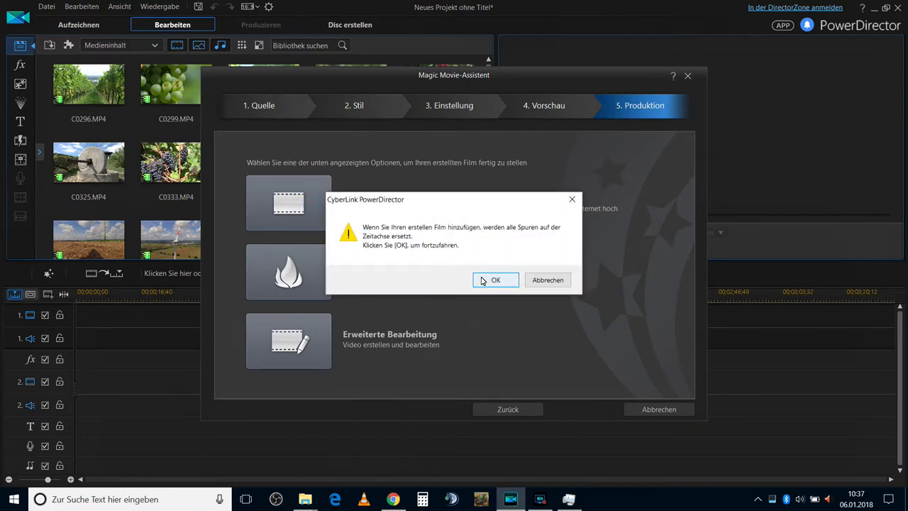
{"action": "left_click", "coordinate": [546, 280]}
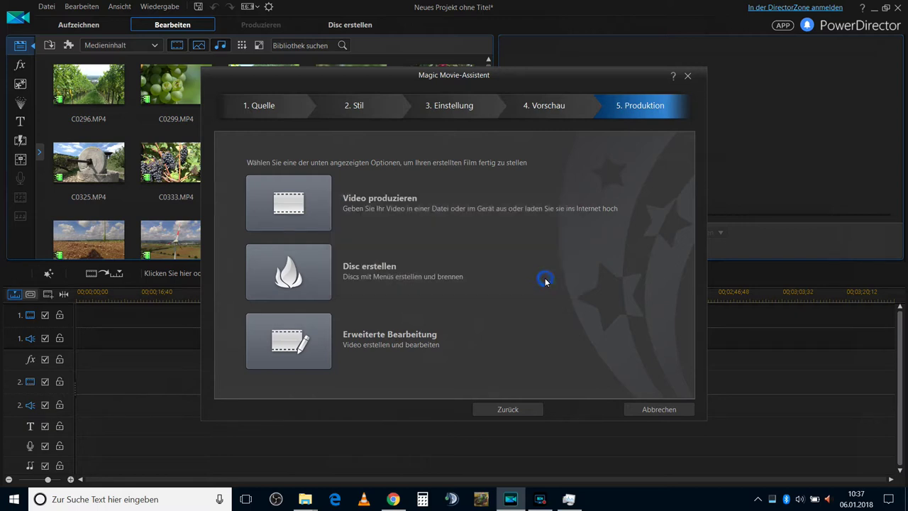
{"action": "left_click", "coordinate": [324, 348]}
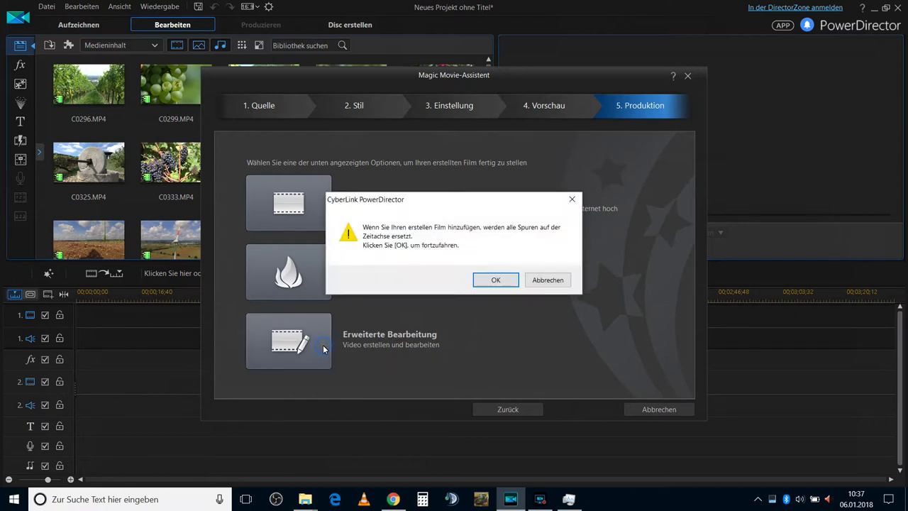
{"action": "left_click", "coordinate": [497, 278]}
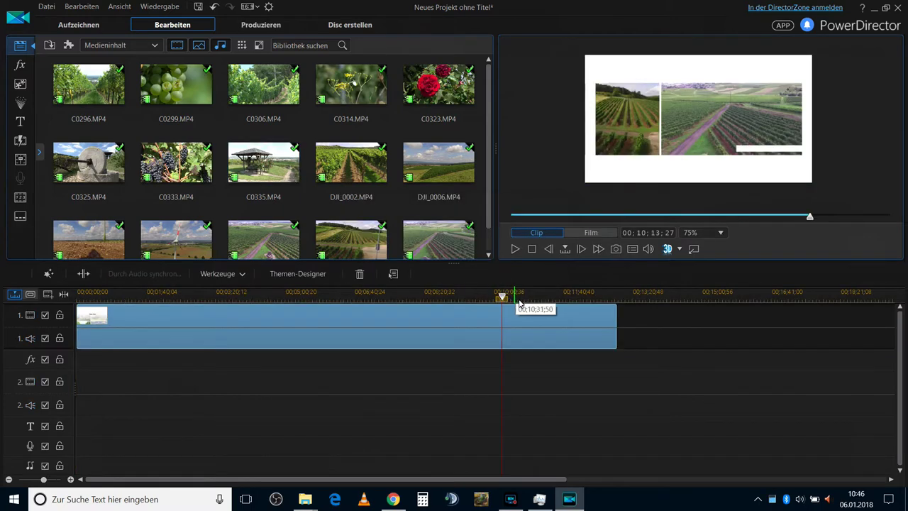
Play the movie's final seconds on the timeline from about 00;12;37;57 to check the end title
{"action": "left_click", "coordinate": [565, 293]}
{"action": "left_click", "coordinate": [603, 299]}
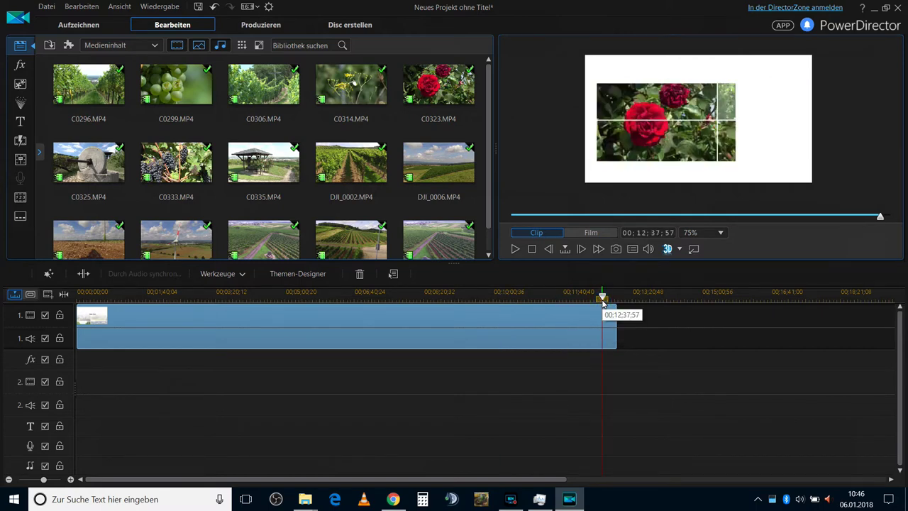
{"action": "left_click", "coordinate": [516, 249]}
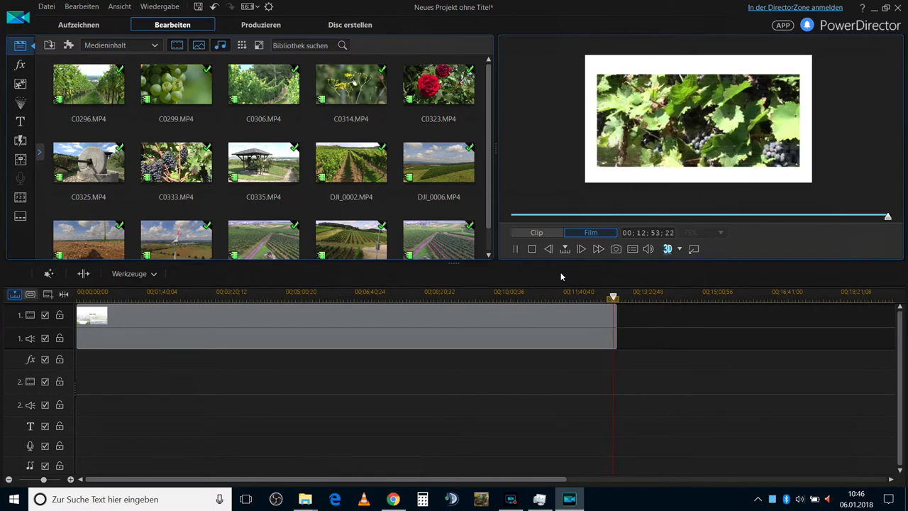
{"action": "left_click", "coordinate": [516, 249]}
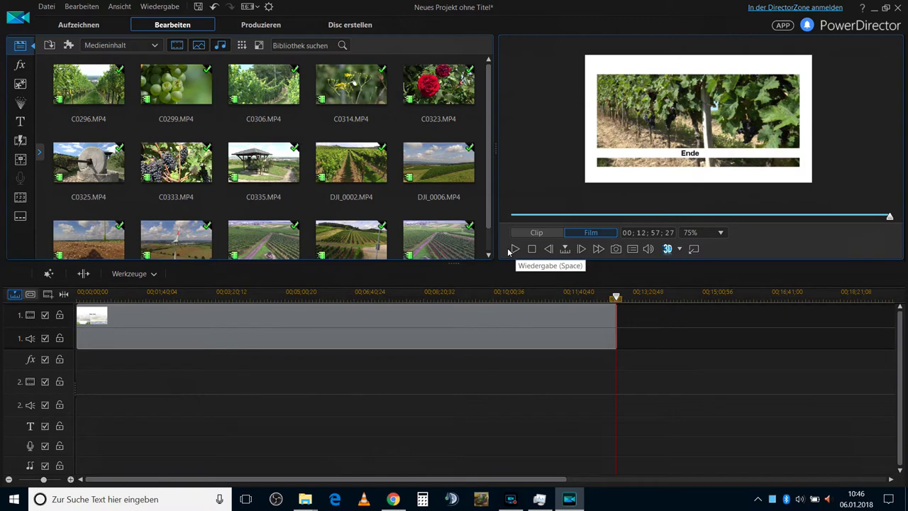
Switch to producing the movie and choose XAVC S as the output file format
{"action": "left_click", "coordinate": [260, 25]}
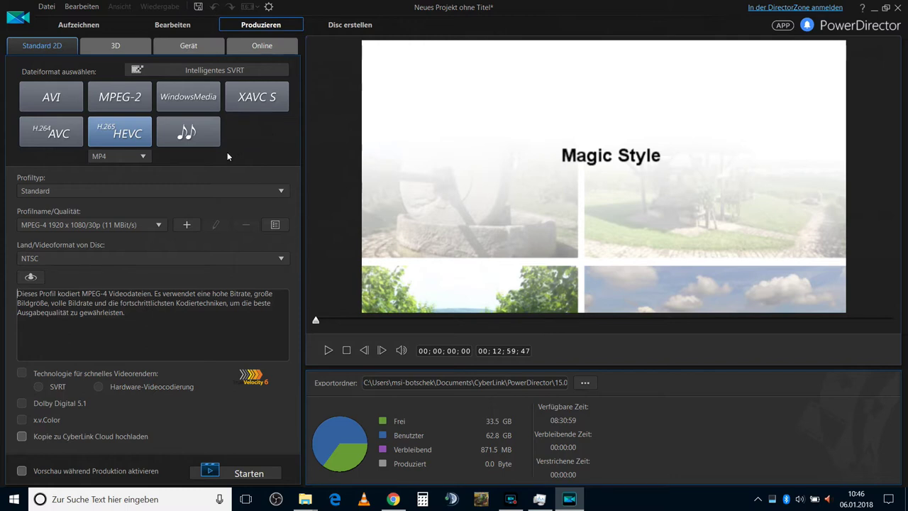
{"action": "left_click", "coordinate": [255, 100]}
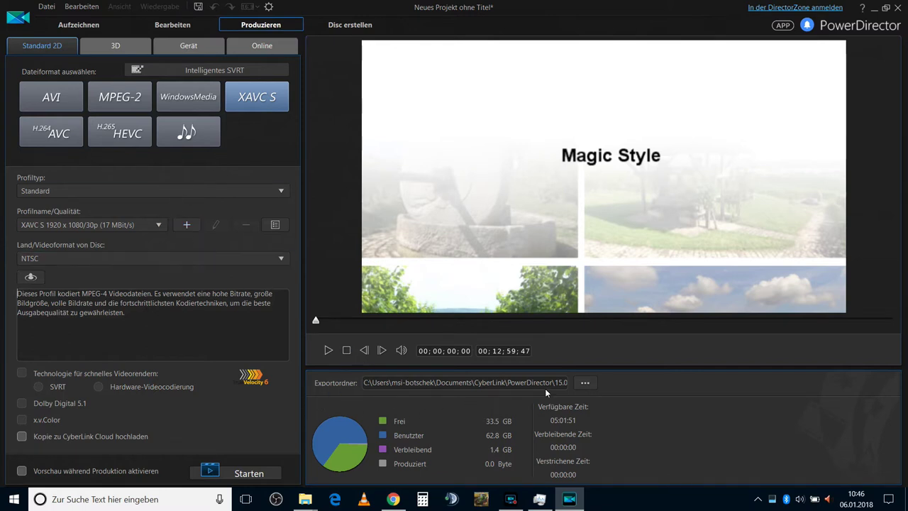
Browse the export location to "Videos\Tutorial Cyberlinbk Powerdireckto 15\Teil 5 Das erste Video Schneiden Magic Tool" on the Seagate Expansion Drive (H:)
{"action": "left_click", "coordinate": [587, 385]}
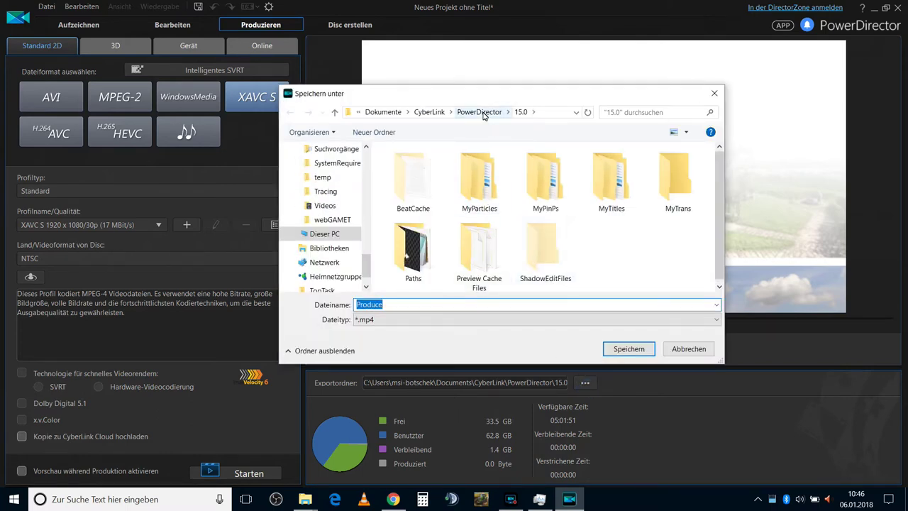
{"action": "left_click", "coordinate": [341, 234]}
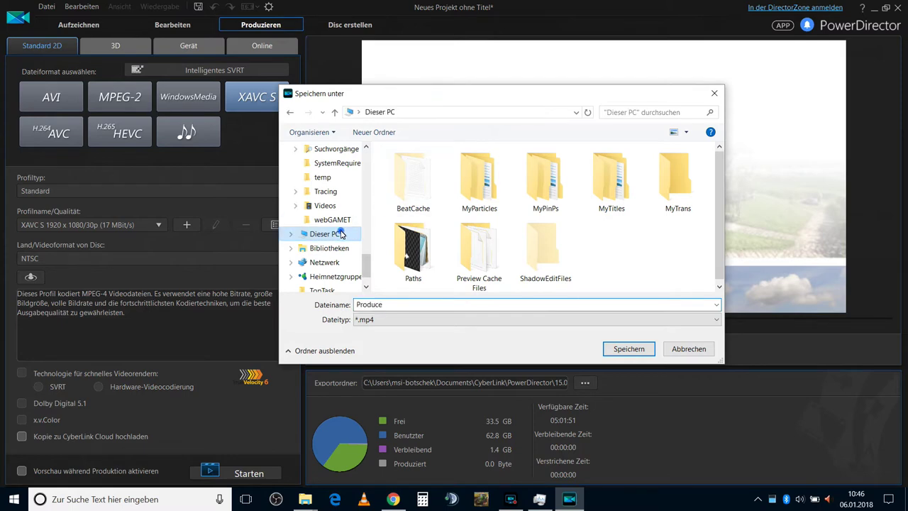
{"action": "scroll", "coordinate": [623, 219], "scroll_direction": "down", "scroll_amount": 5}
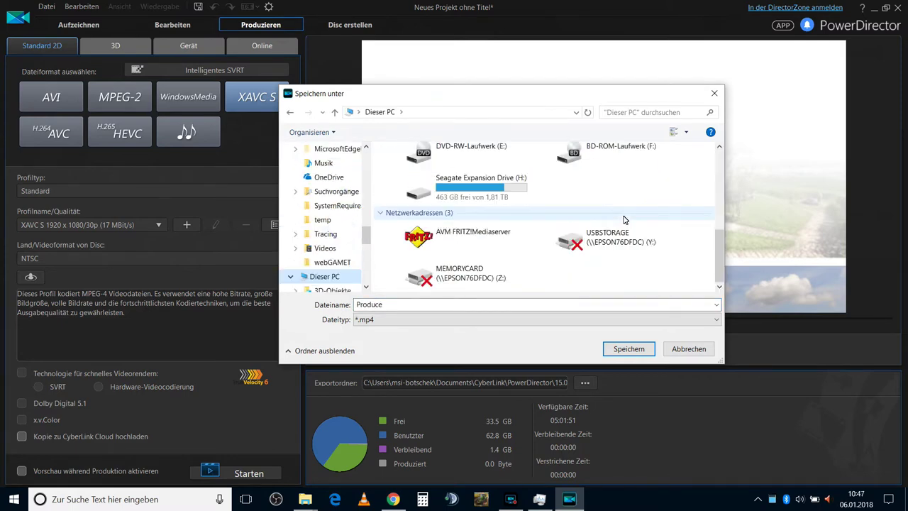
{"action": "double_click", "coordinate": [519, 194]}
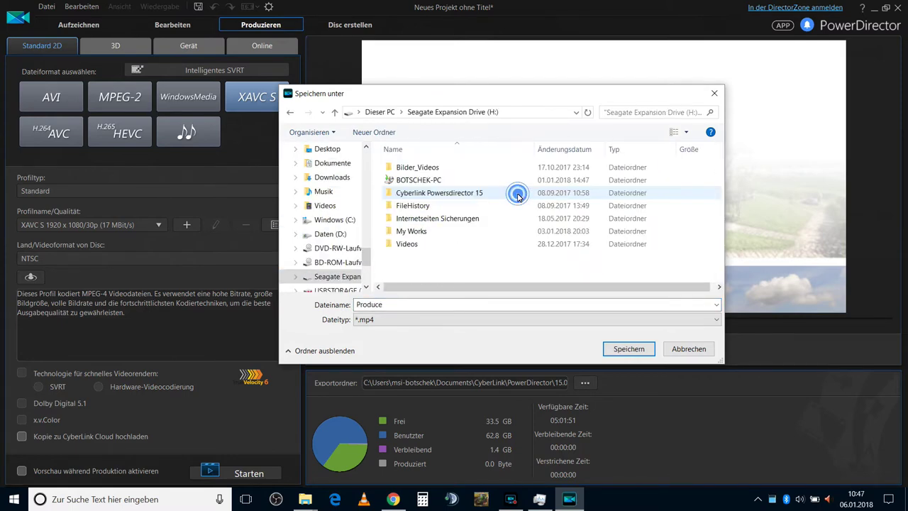
{"action": "double_click", "coordinate": [419, 247]}
{"action": "scroll", "coordinate": [419, 248], "scroll_direction": "down", "scroll_amount": 2}
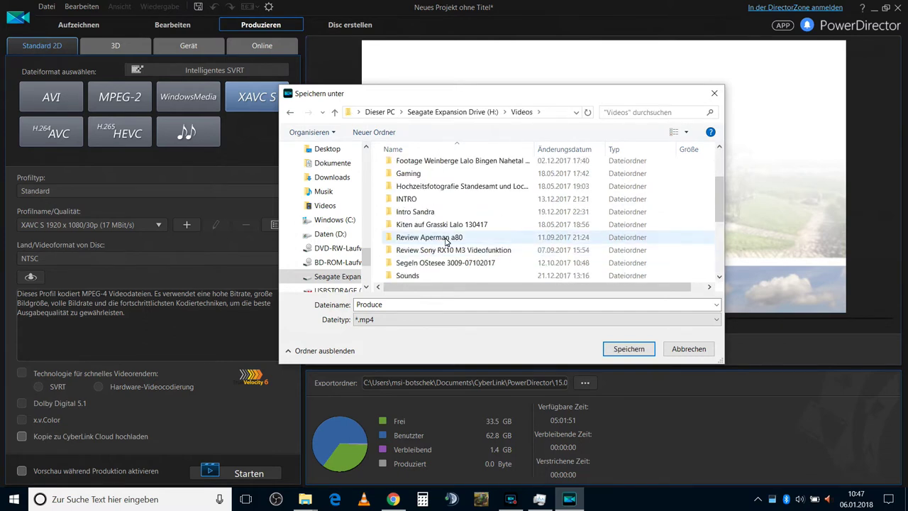
{"action": "left_click", "coordinate": [719, 276]}
{"action": "left_click", "coordinate": [719, 276]}
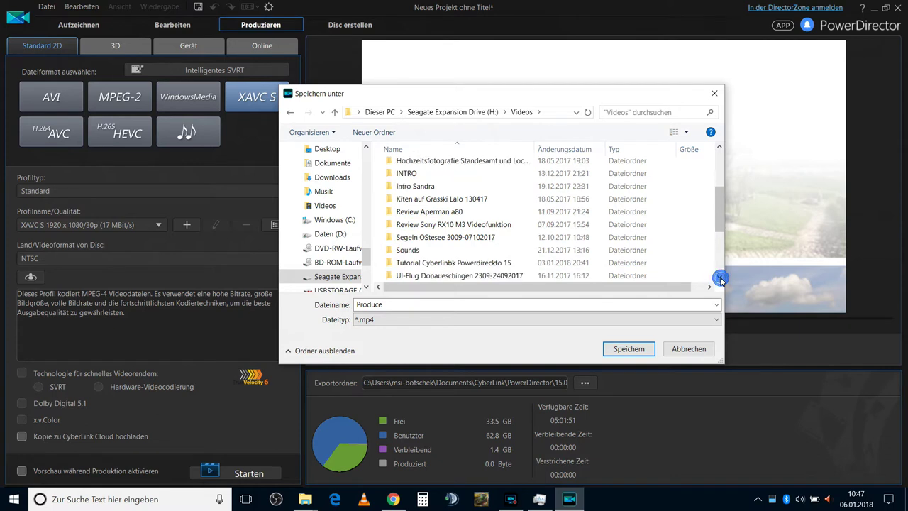
{"action": "double_click", "coordinate": [480, 262]}
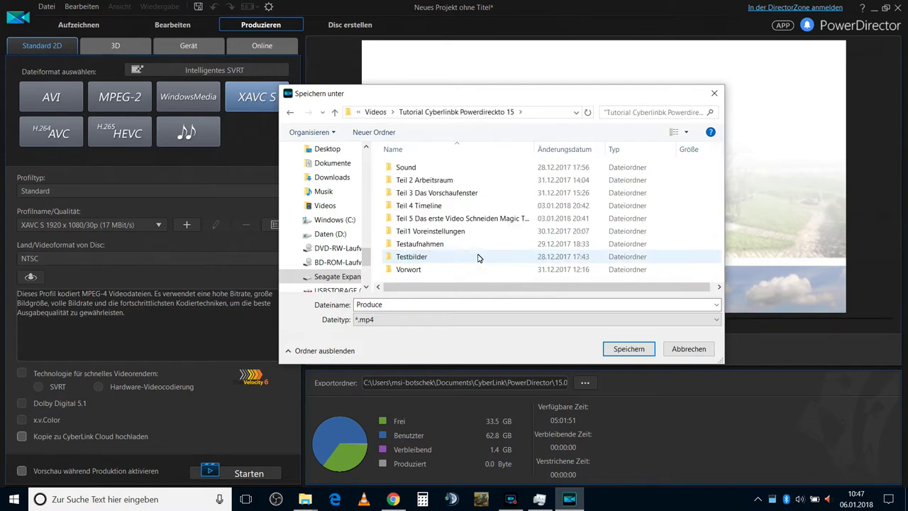
{"action": "left_click", "coordinate": [456, 222]}
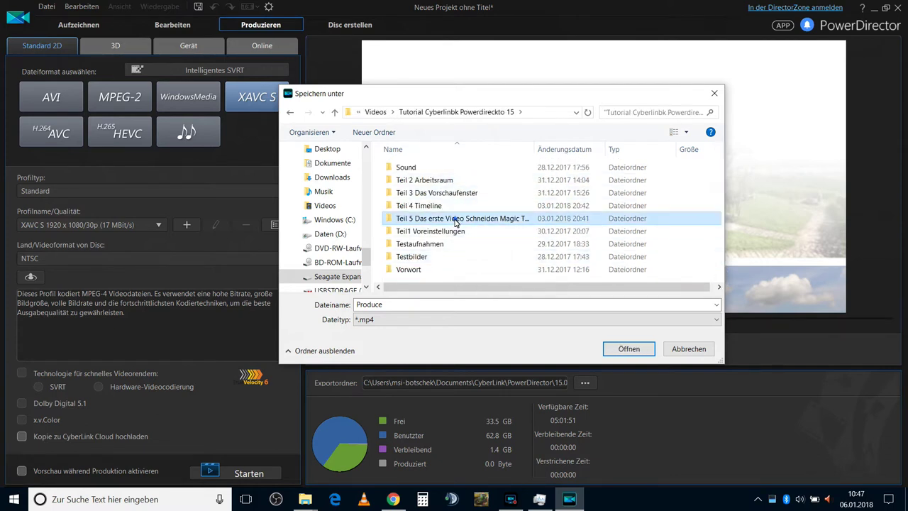
{"action": "double_click", "coordinate": [455, 220]}
Create a new folder named "MAgic Style" in the Teil 5 folder
{"action": "left_click", "coordinate": [356, 140]}
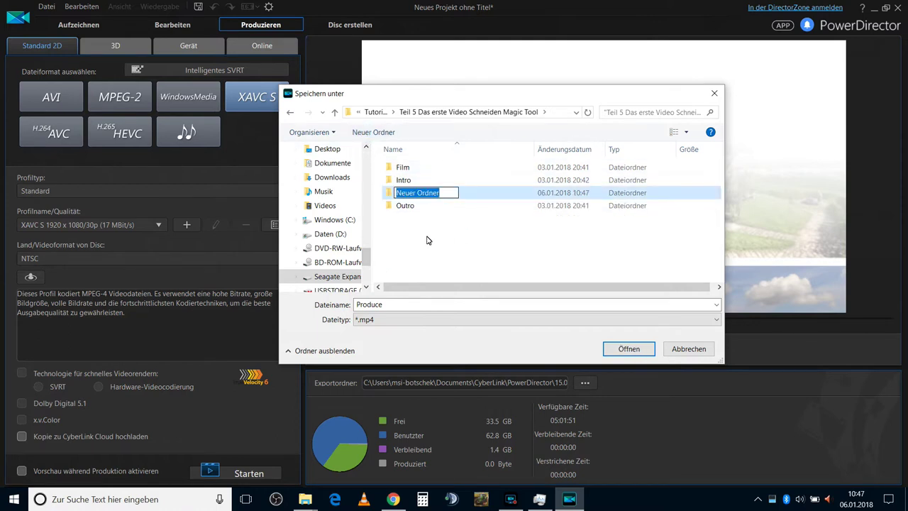
{"action": "type", "text": "MAgi"}
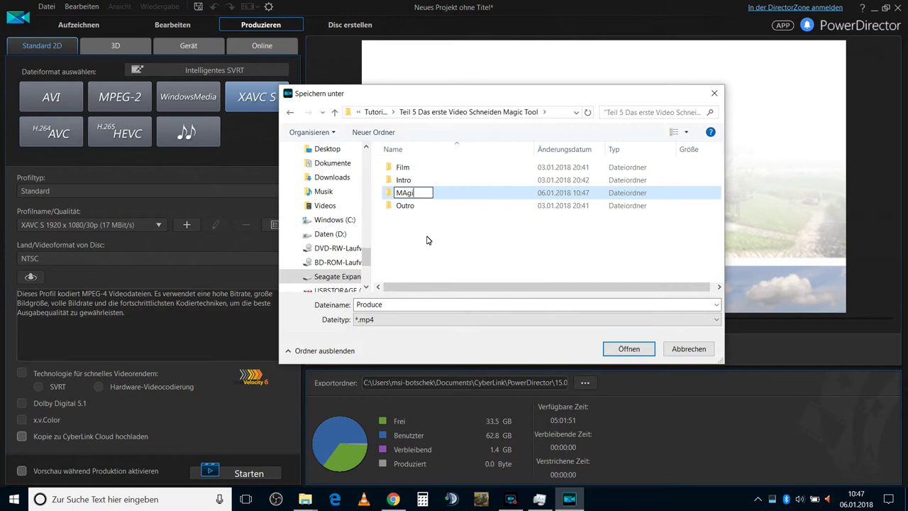
{"action": "type", "text": "c Style"}
{"action": "key", "text": "Return"}
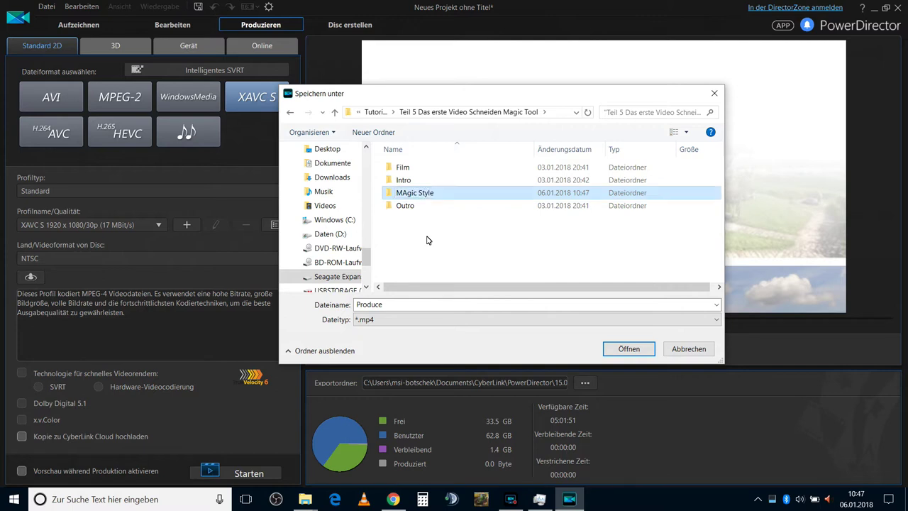
Correct the new folder's name to "Magic Style" and open the folder
{"action": "right_click", "coordinate": [426, 198]}
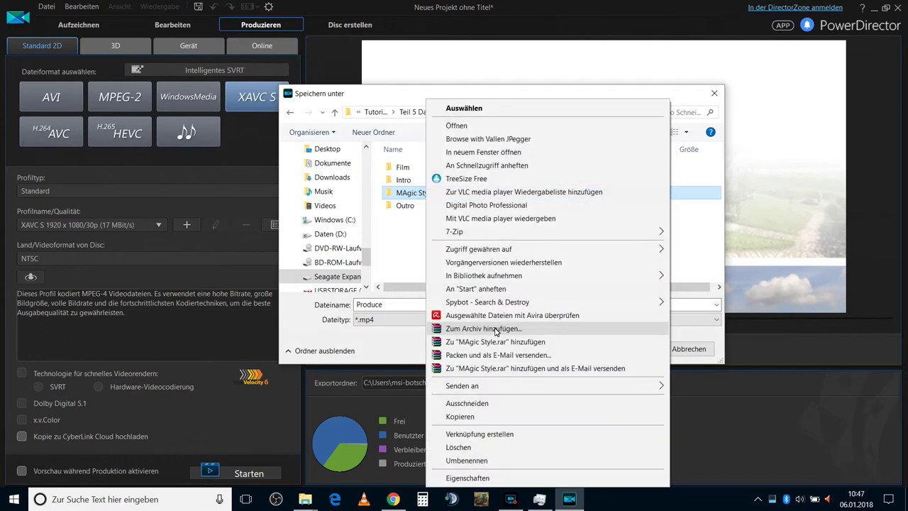
{"action": "left_click", "coordinate": [468, 461]}
{"action": "key", "text": "End"}
{"action": "key", "text": "BackSpace"}
{"action": "type", "text": "a"}
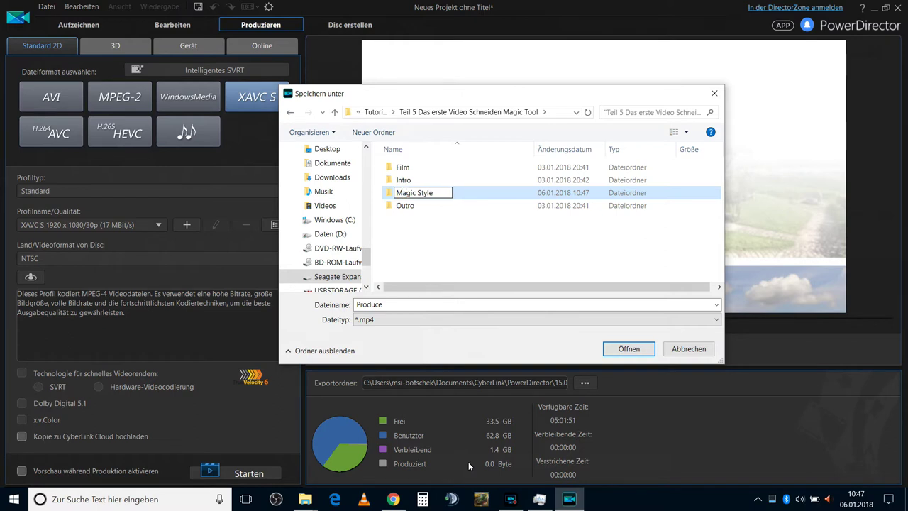
{"action": "key", "text": "Return"}
{"action": "key", "text": "Return"}
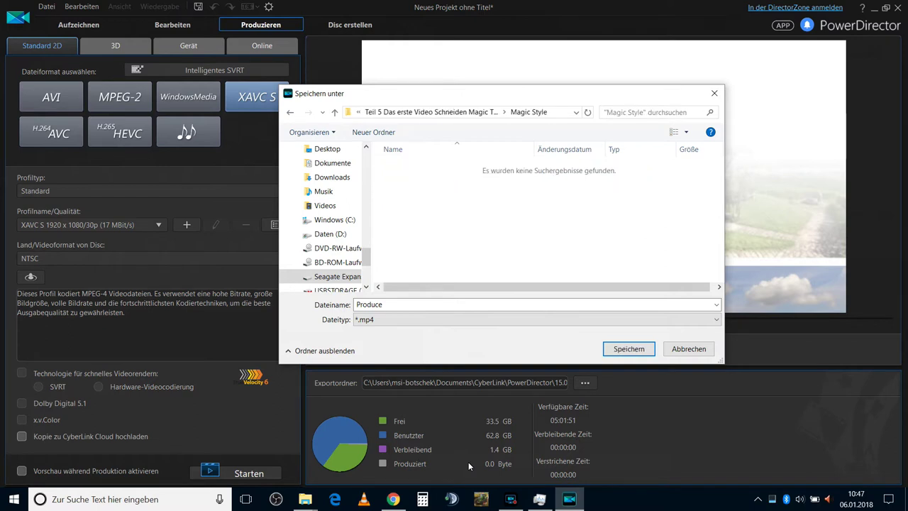
Save the export target under the file name "Magic Style" and start producing the movie
{"action": "double_click", "coordinate": [431, 305]}
{"action": "type", "text": "Mag"}
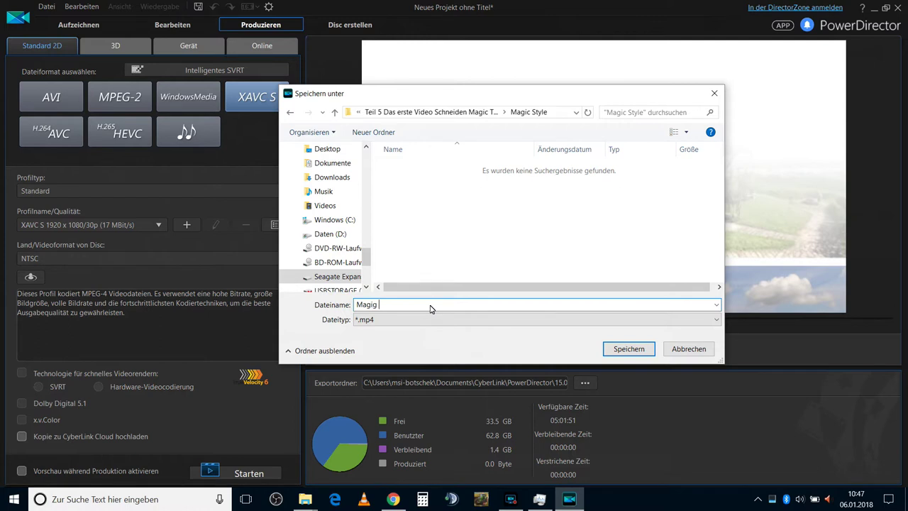
{"action": "type", "text": "ic Style"}
{"action": "left_click", "coordinate": [624, 349]}
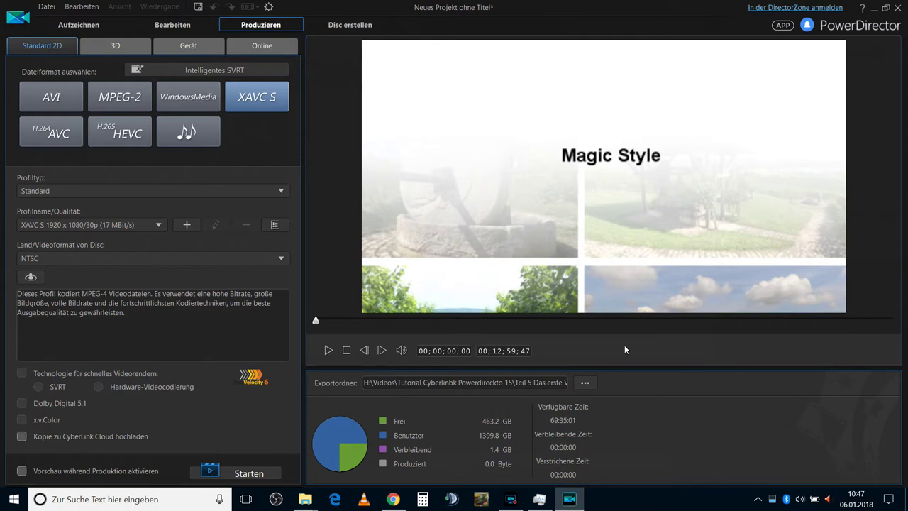
{"action": "left_click", "coordinate": [250, 474]}
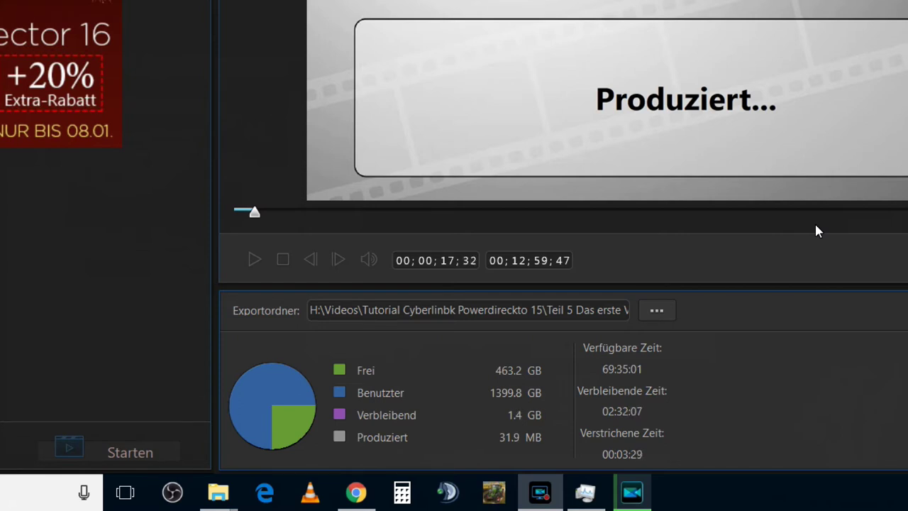
Switch to the Task Manager to examine the CPU load during rendering, and return to PowerDirector
{"action": "left_click", "coordinate": [577, 499]}
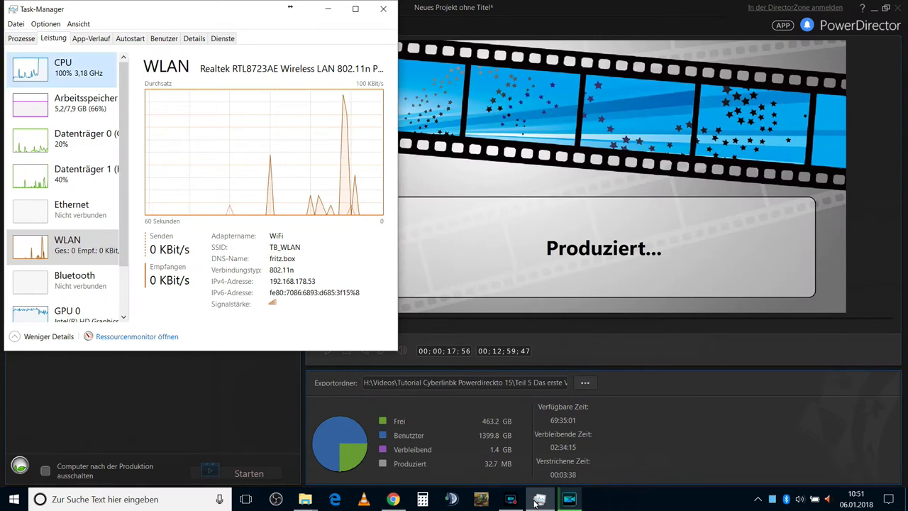
{"action": "key", "text": "Home"}
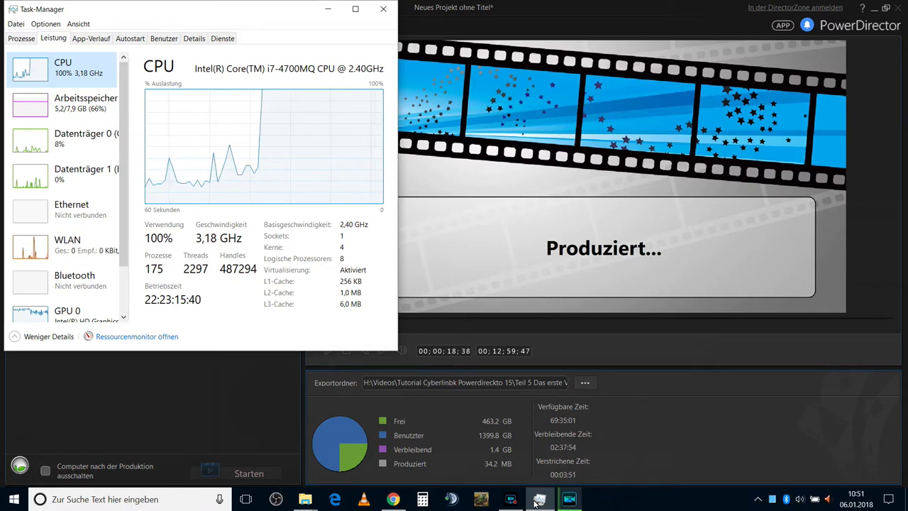
{"action": "left_click", "coordinate": [537, 501]}
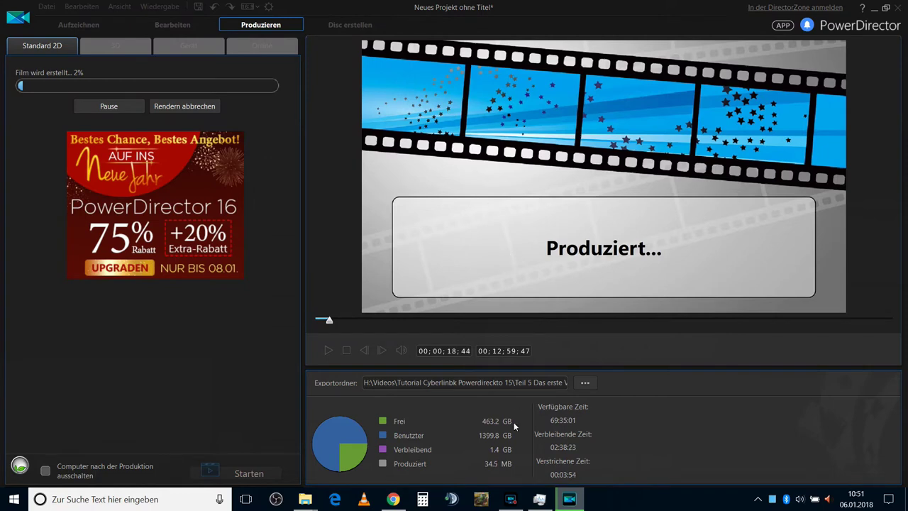
{"action": "left_click", "coordinate": [510, 498]}
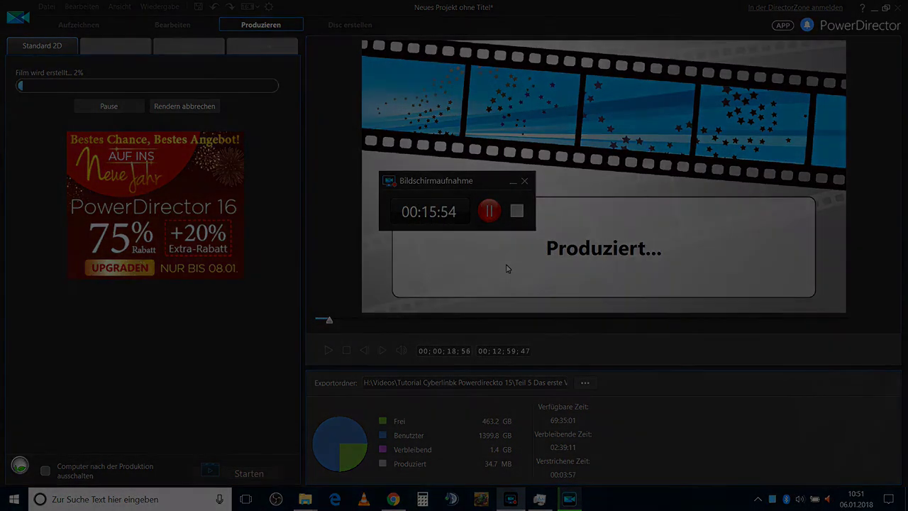